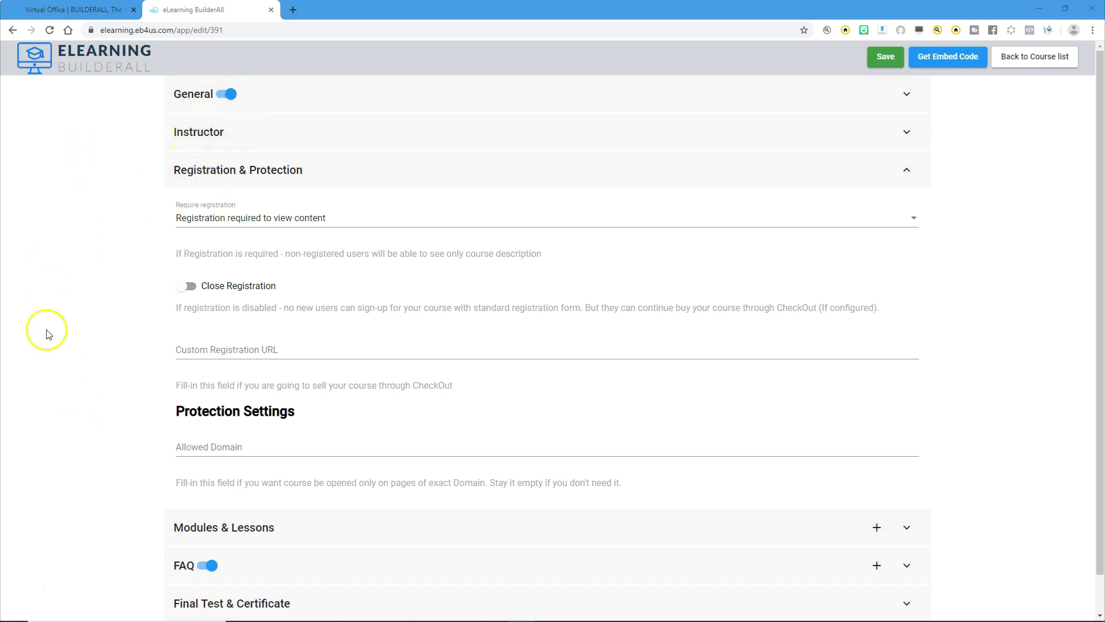
Create Module 1 with the description "In this module, we will learn how to create a Facebook group and configure basic settings.".
left_click(218, 529)
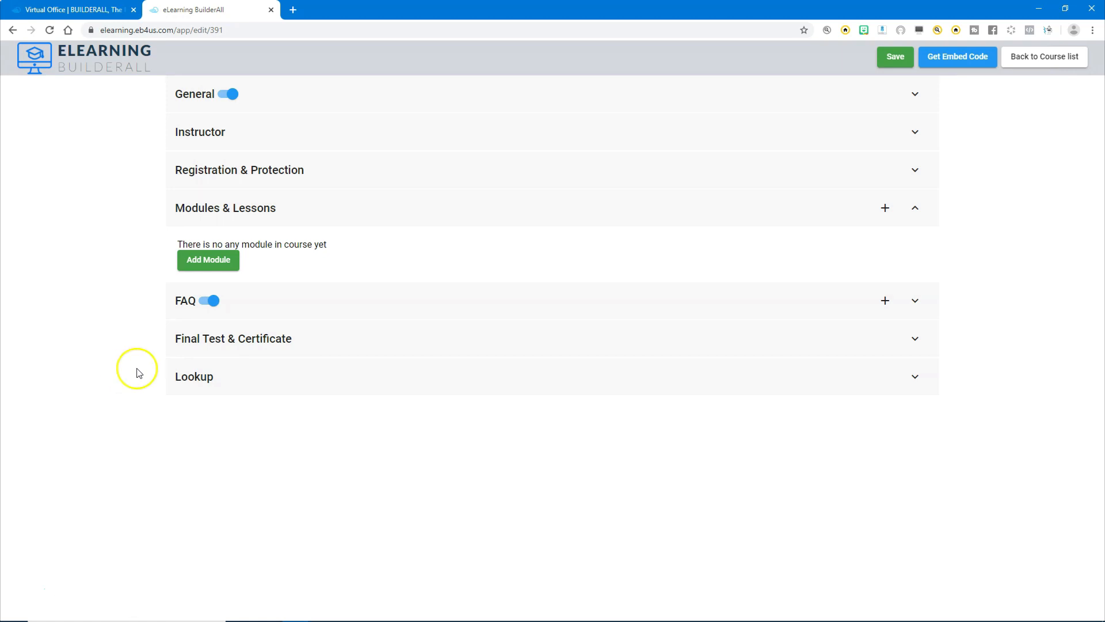
left_click(897, 211)
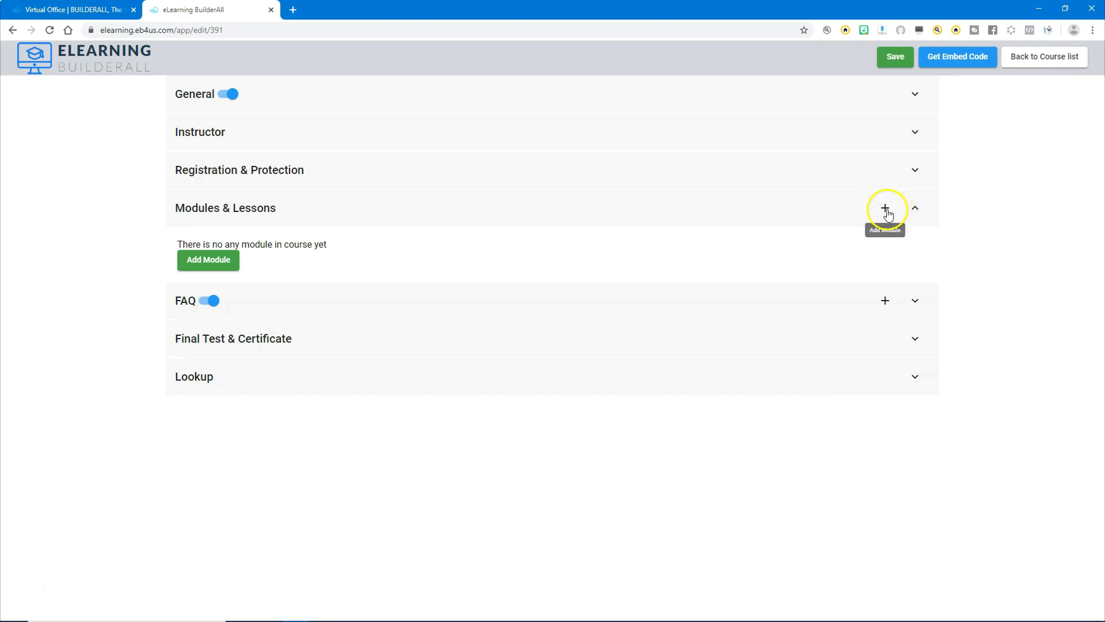
left_click(210, 264)
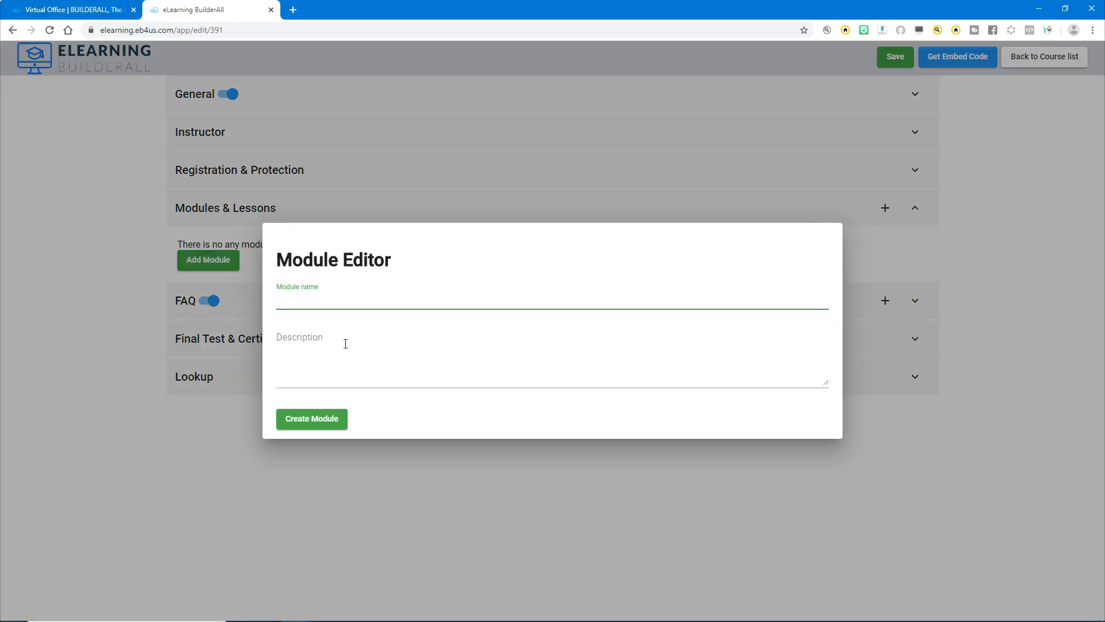
type("Module 1")
left_click(322, 343)
left_click(362, 383)
type("In this module, we will learn how to create a Facebook group and configure basic settings.")
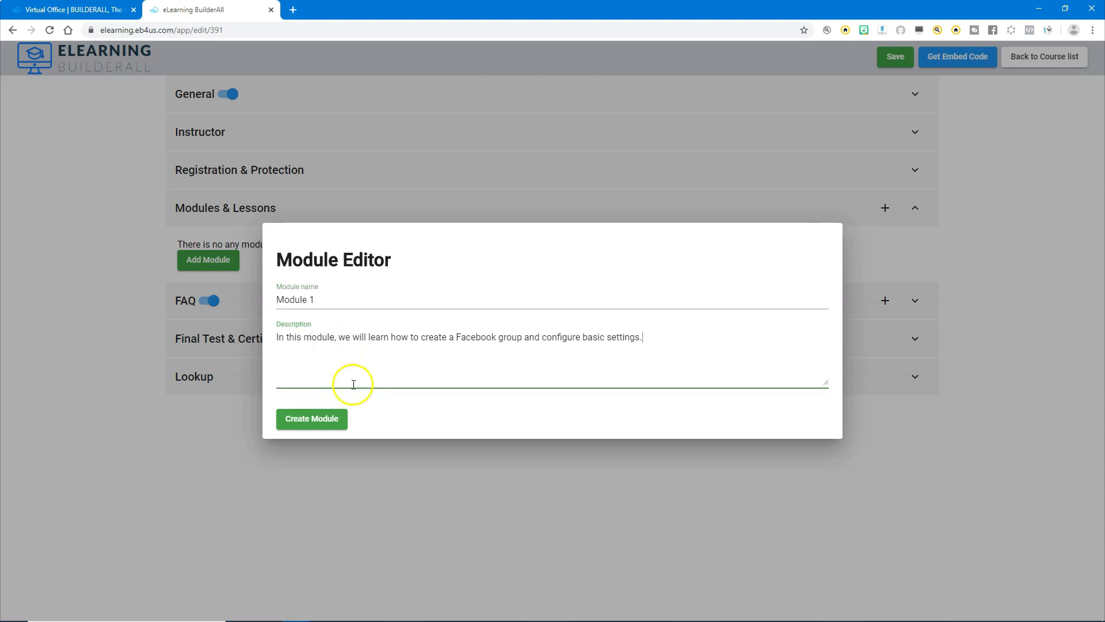
left_click(319, 425)
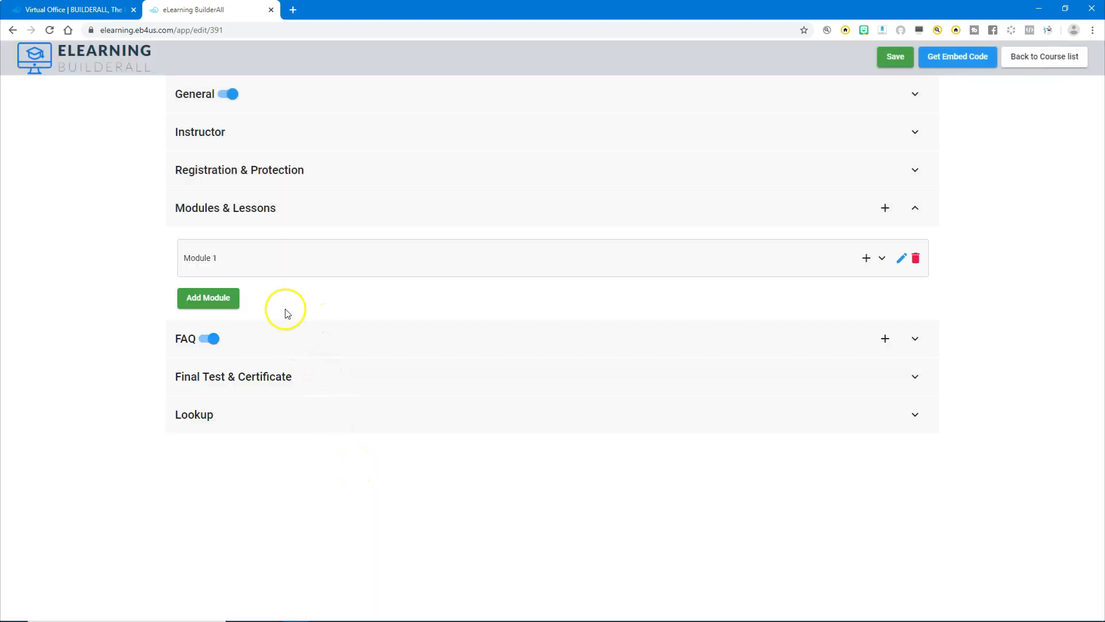
Create a second module named Module 2 with the description "Creating the email autoresponder system".
left_click(205, 299)
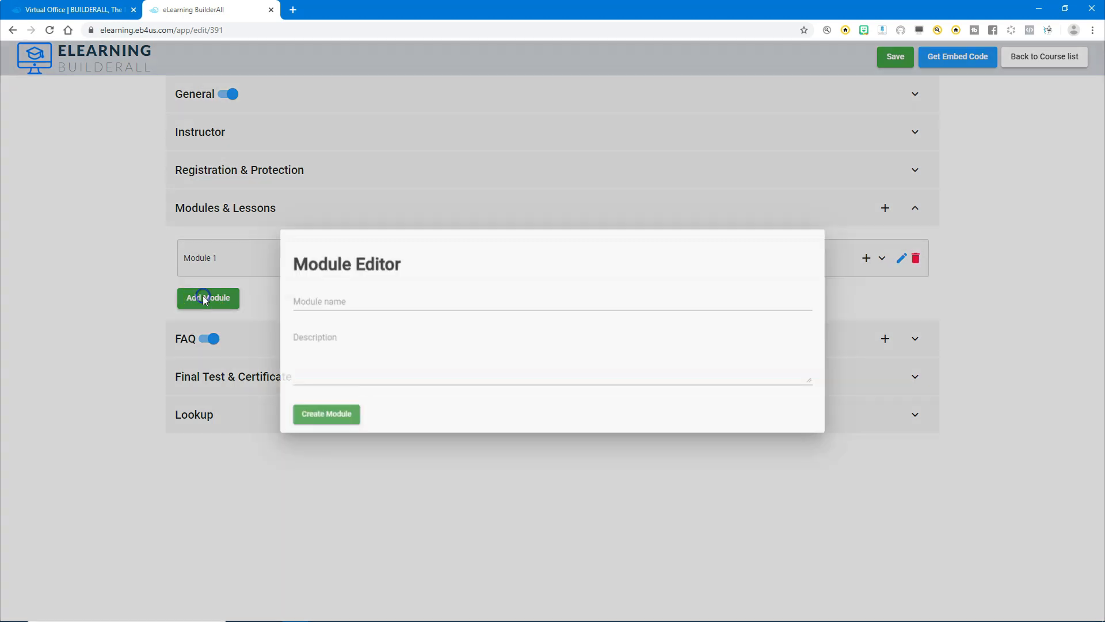
type("Module 2")
left_click(304, 358)
type("Creating the email autoresponder system")
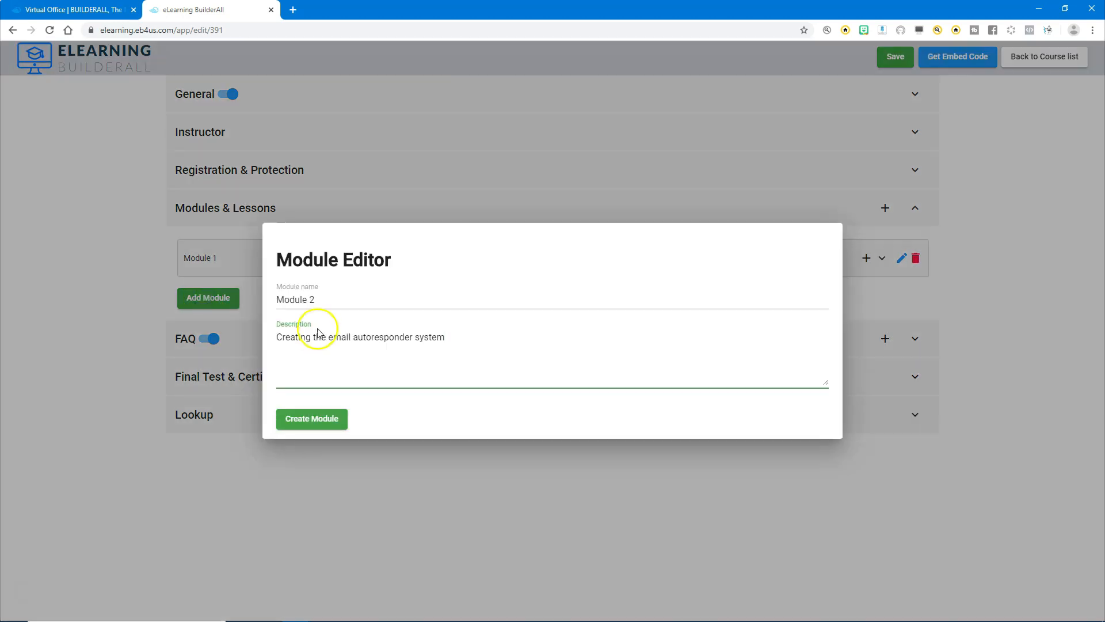
left_click(315, 427)
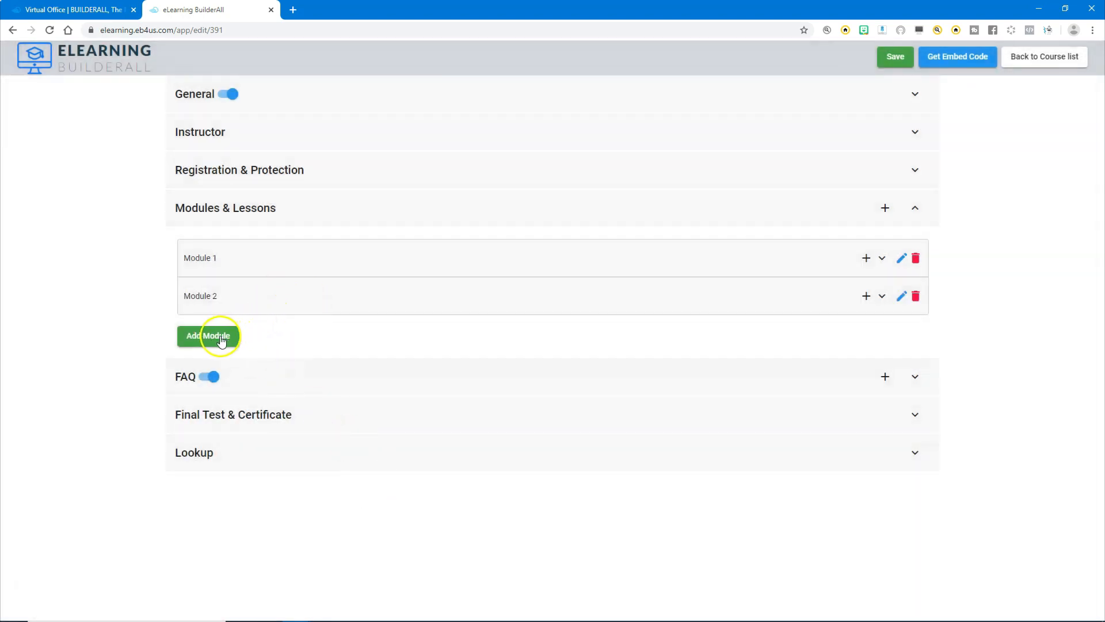
Create two more course modules named Module 3 and Module 4.
left_click(210, 337)
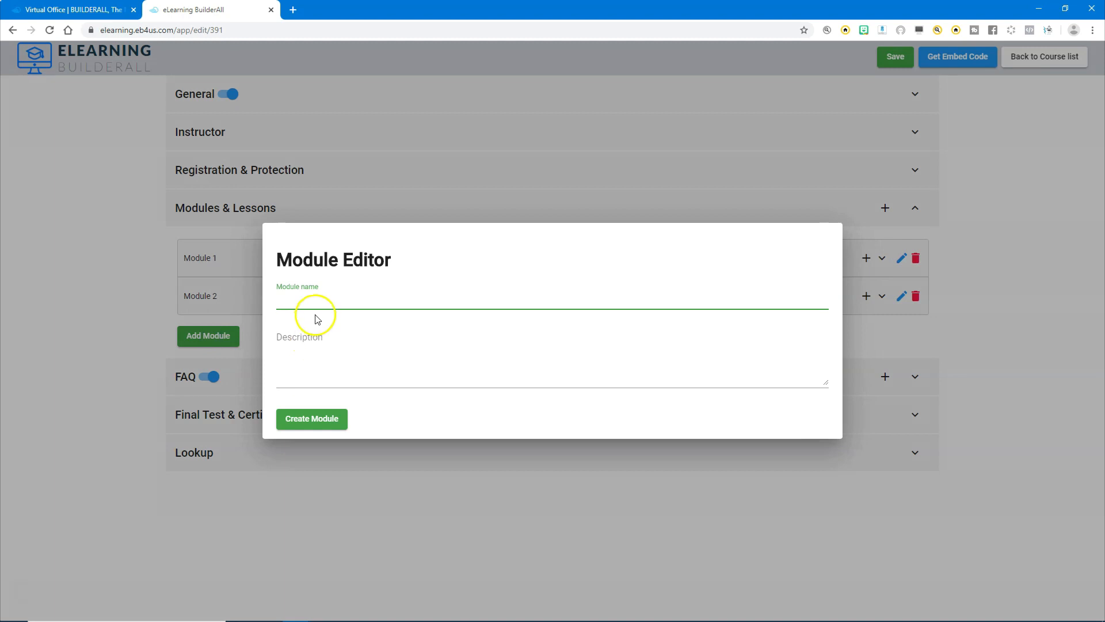
left_click(312, 419)
left_click(204, 374)
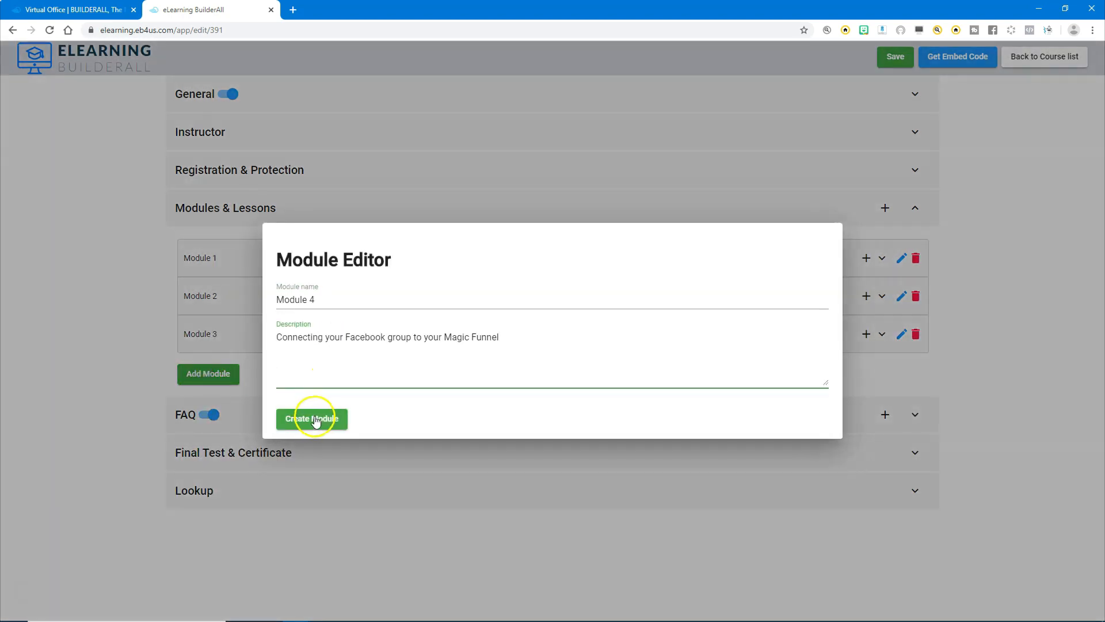
left_click(313, 418)
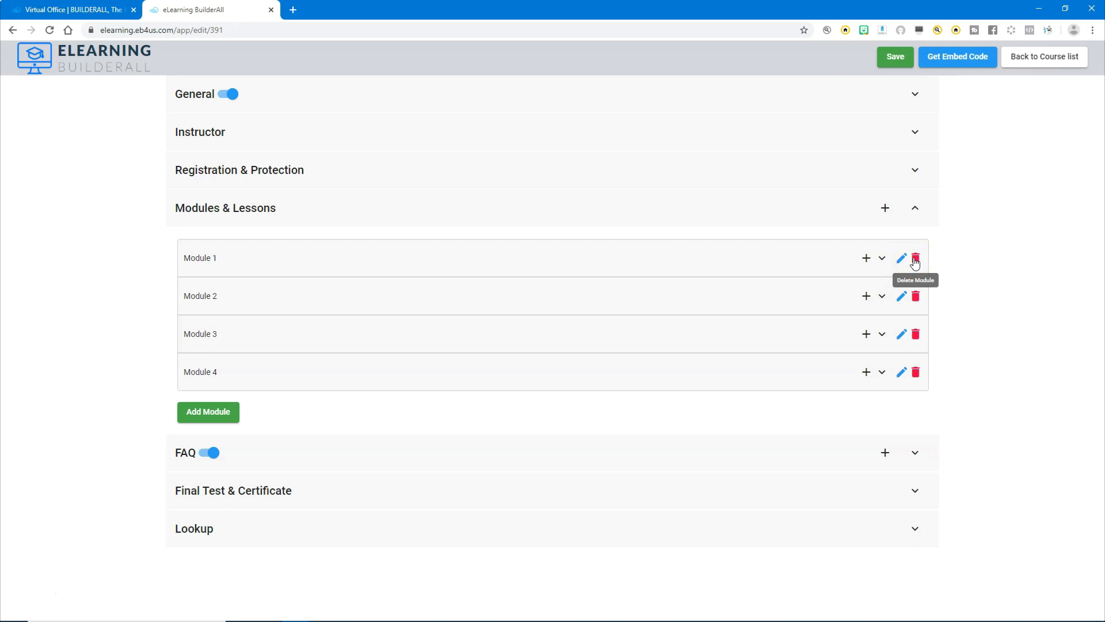
Start a new lesson in Module 1 and examine which content types it can use.
left_click(867, 259)
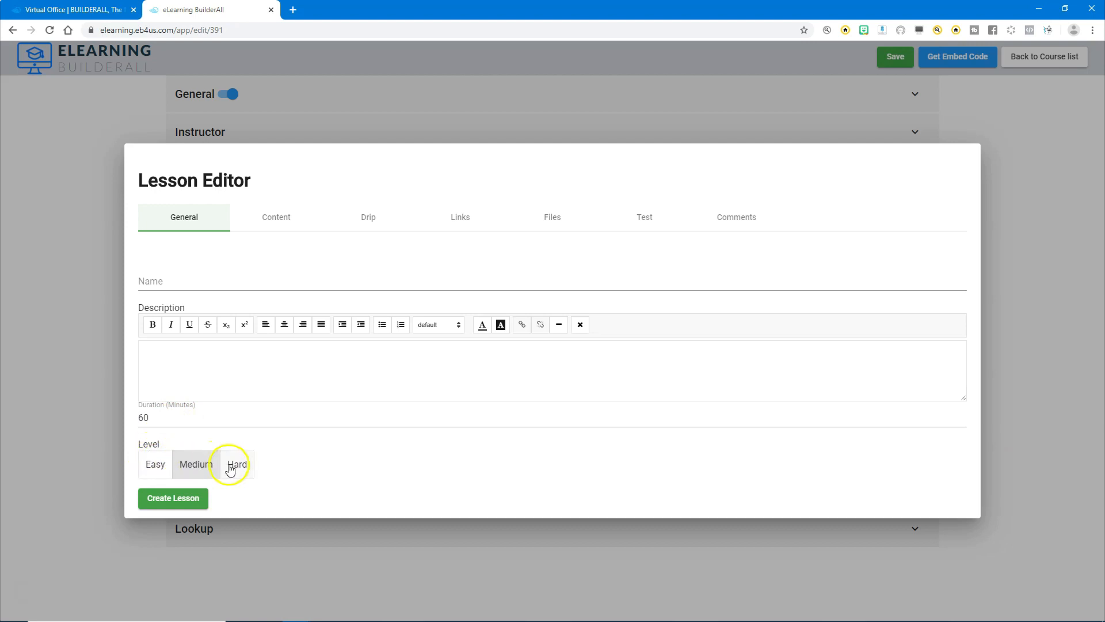
left_click(286, 216)
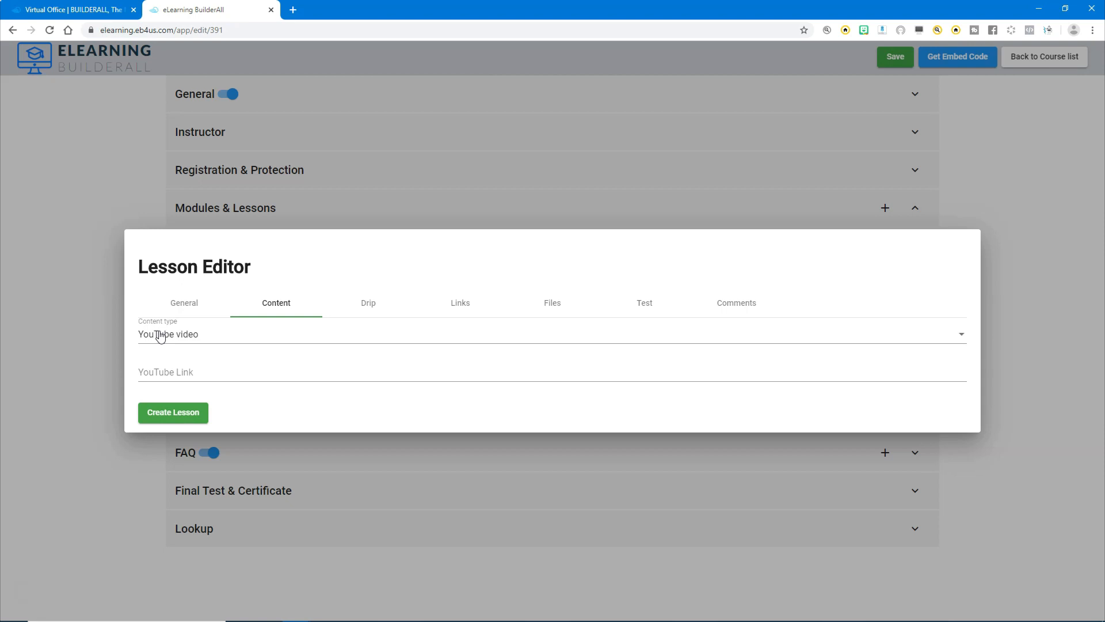
left_click(188, 336)
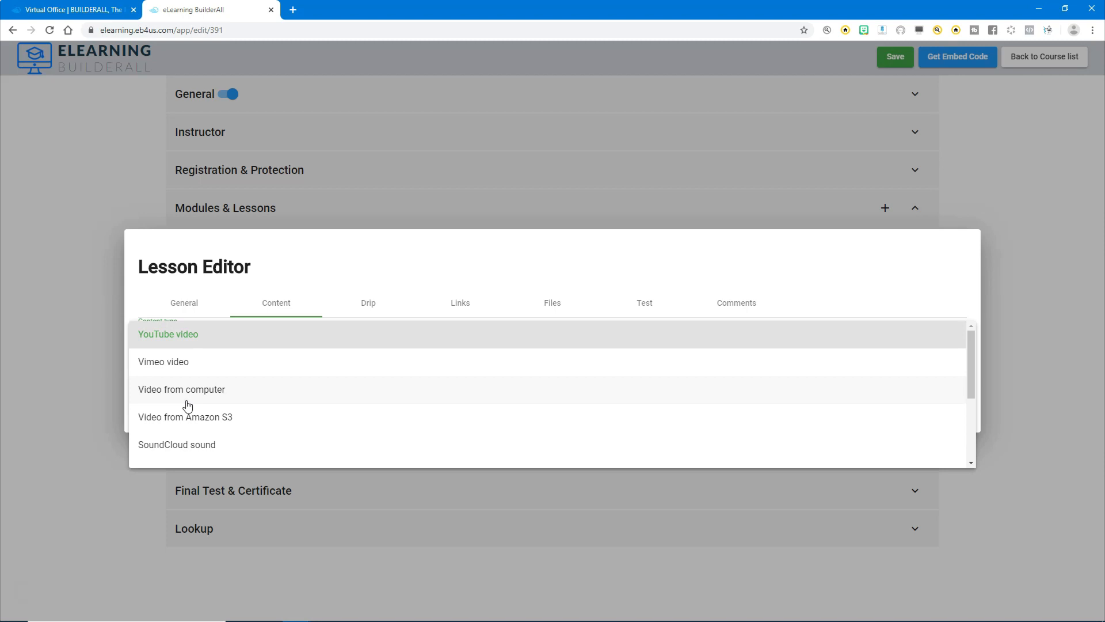
left_click(196, 417)
left_click(178, 442)
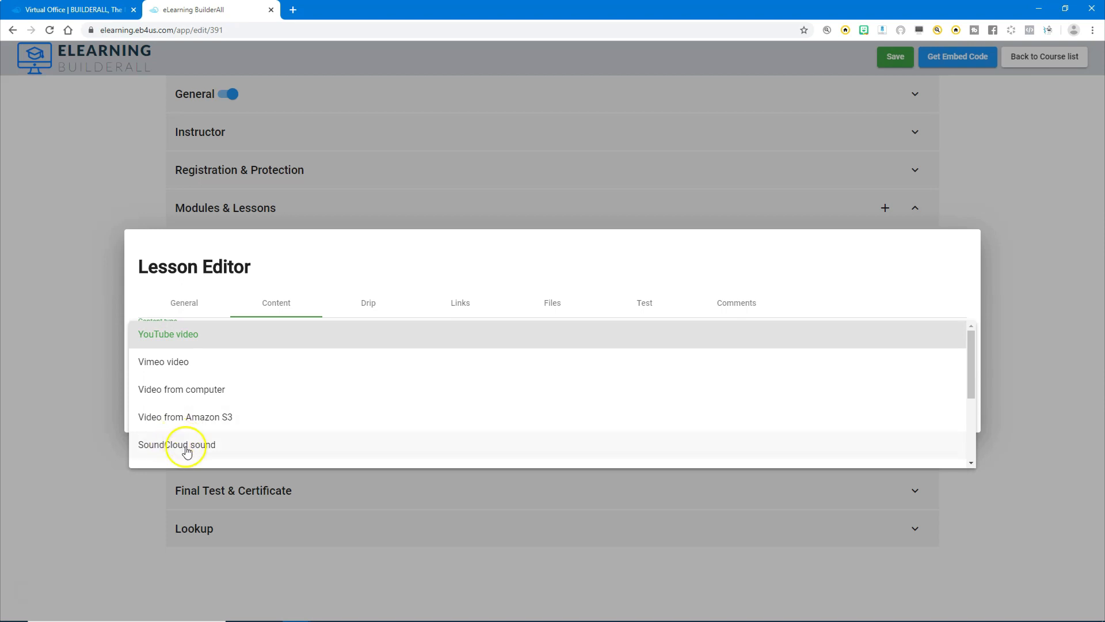
scroll(153, 440, "down", 1)
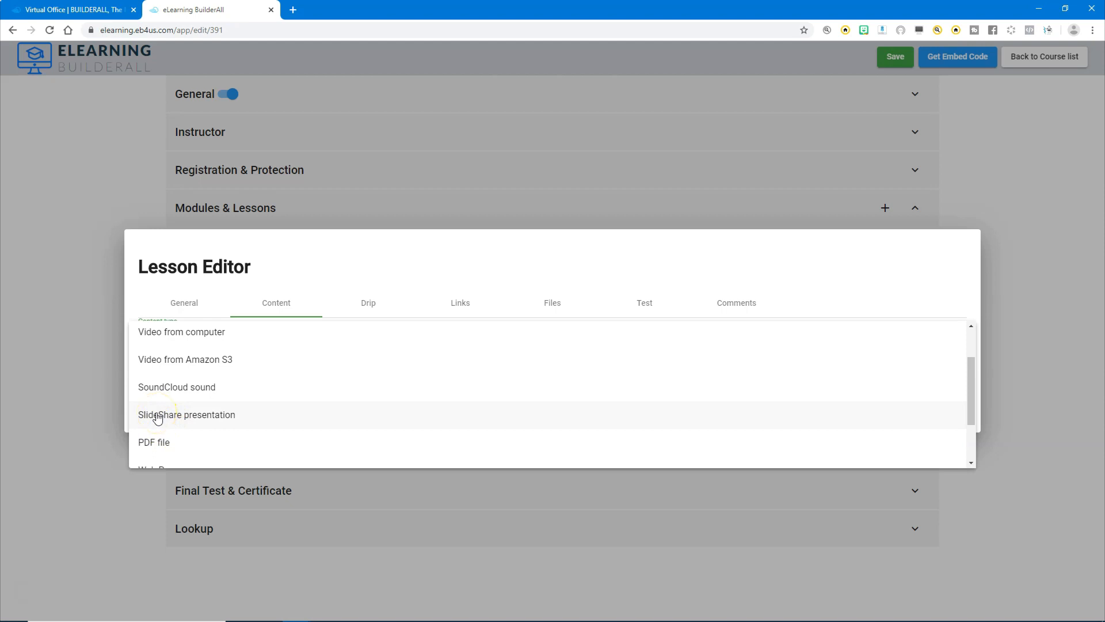
scroll(157, 418, "down", 1)
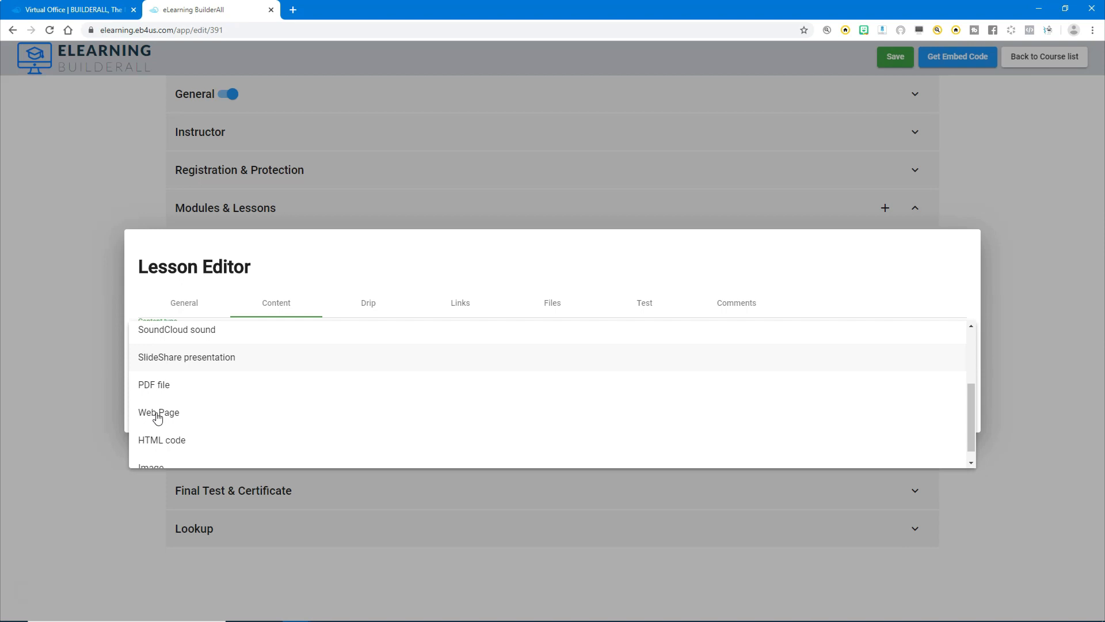
scroll(157, 418, "down", 1)
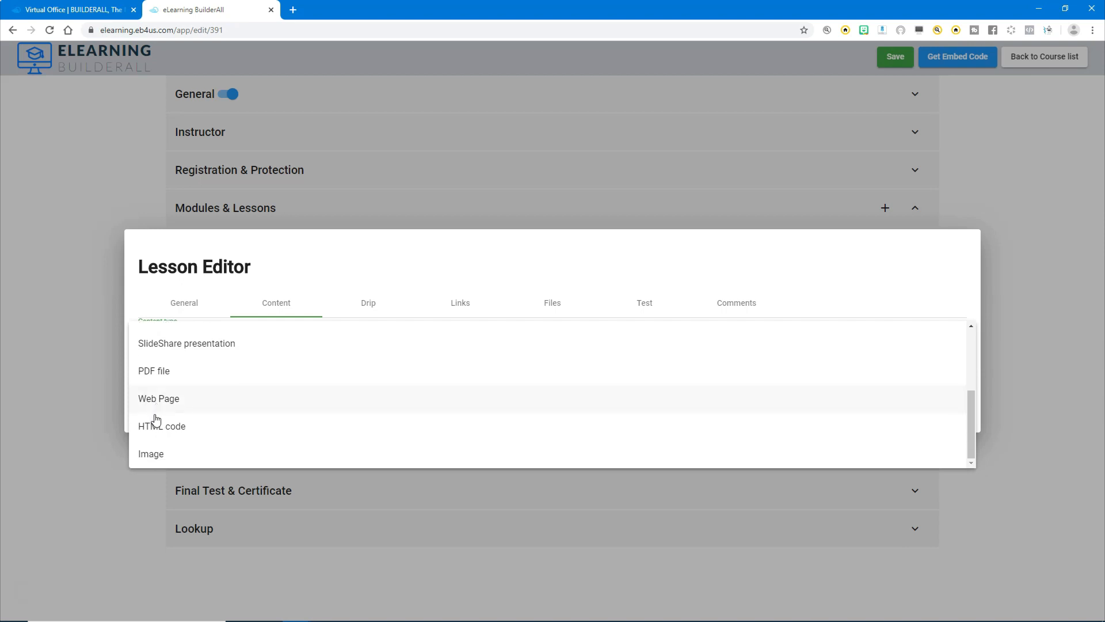
left_click(156, 426)
left_click(368, 302)
left_click(366, 306)
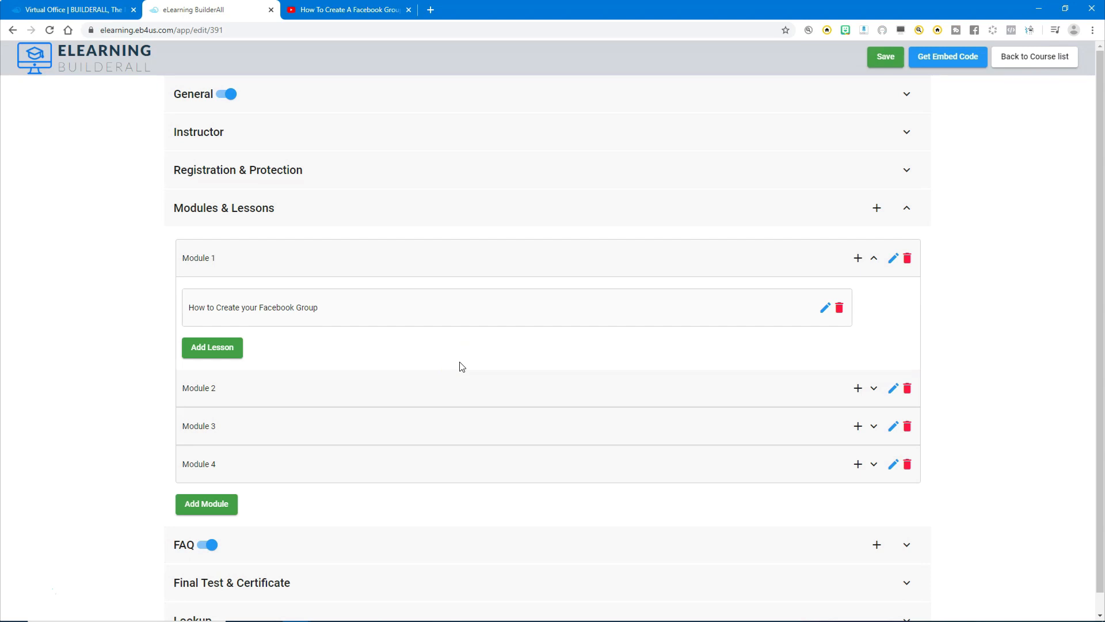
Open the lesson "How to Create your Facebook Group" for editing and review its general, content, drip, link and file settings.
left_click(824, 310)
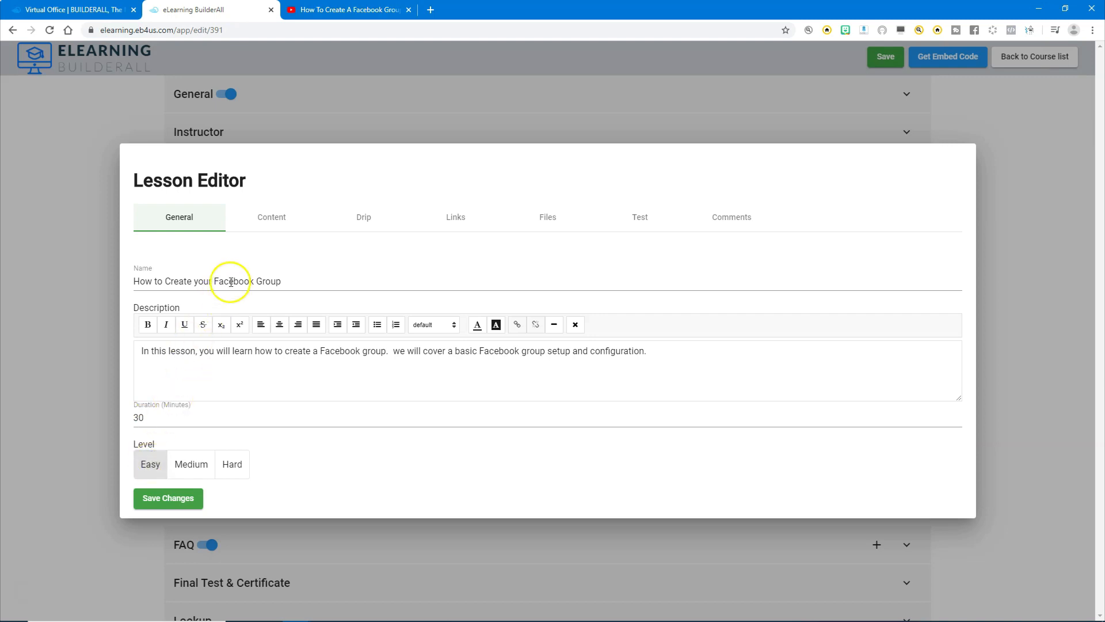
left_click(282, 218)
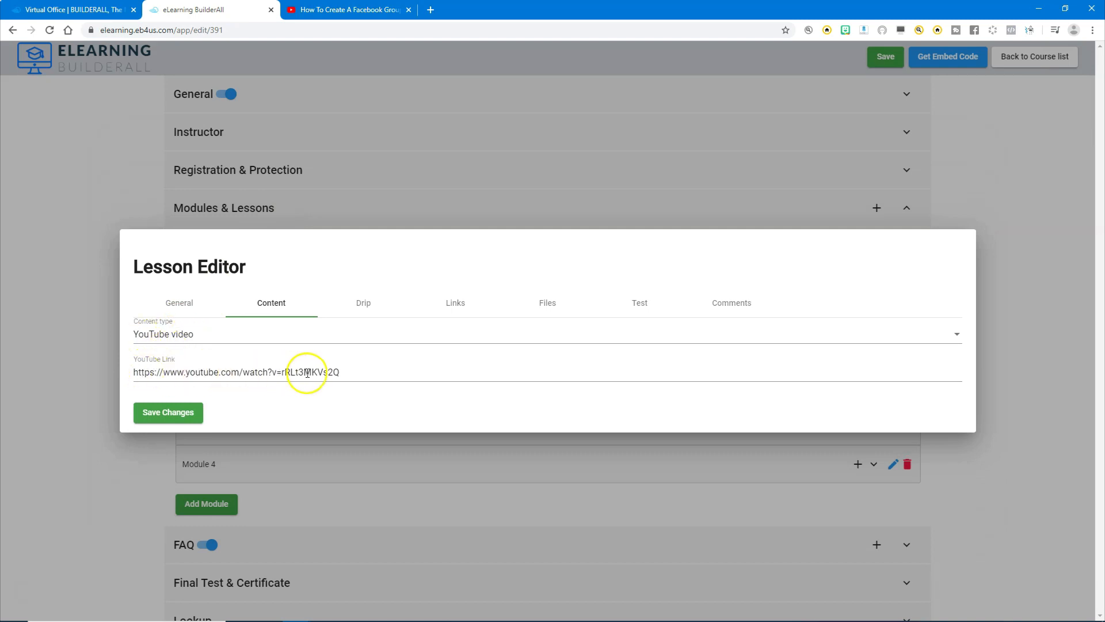
left_click(363, 300)
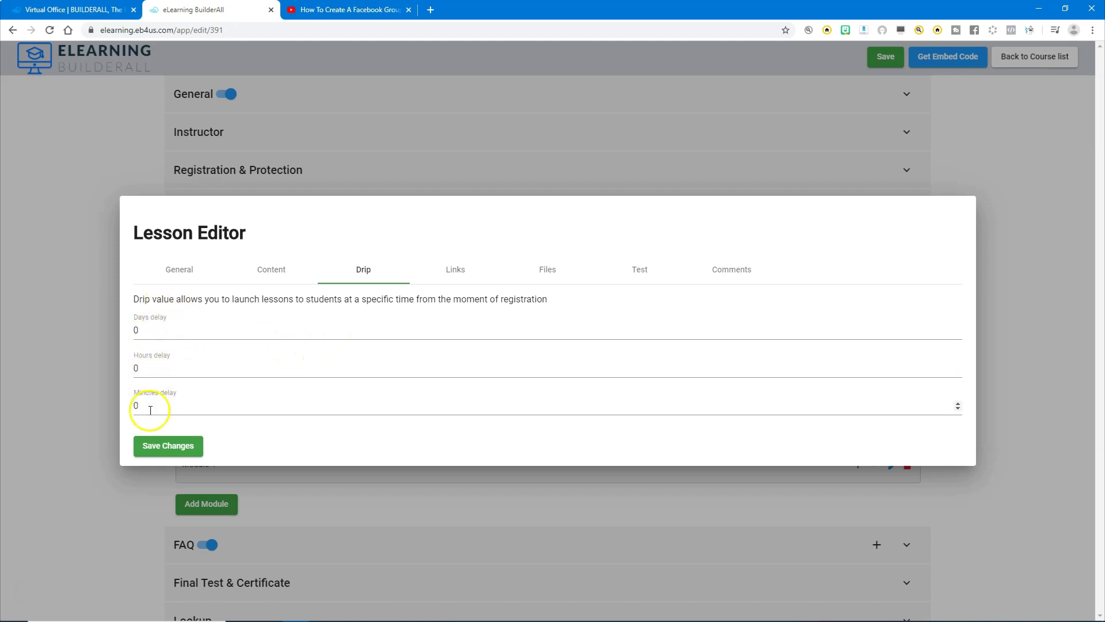
left_click(457, 272)
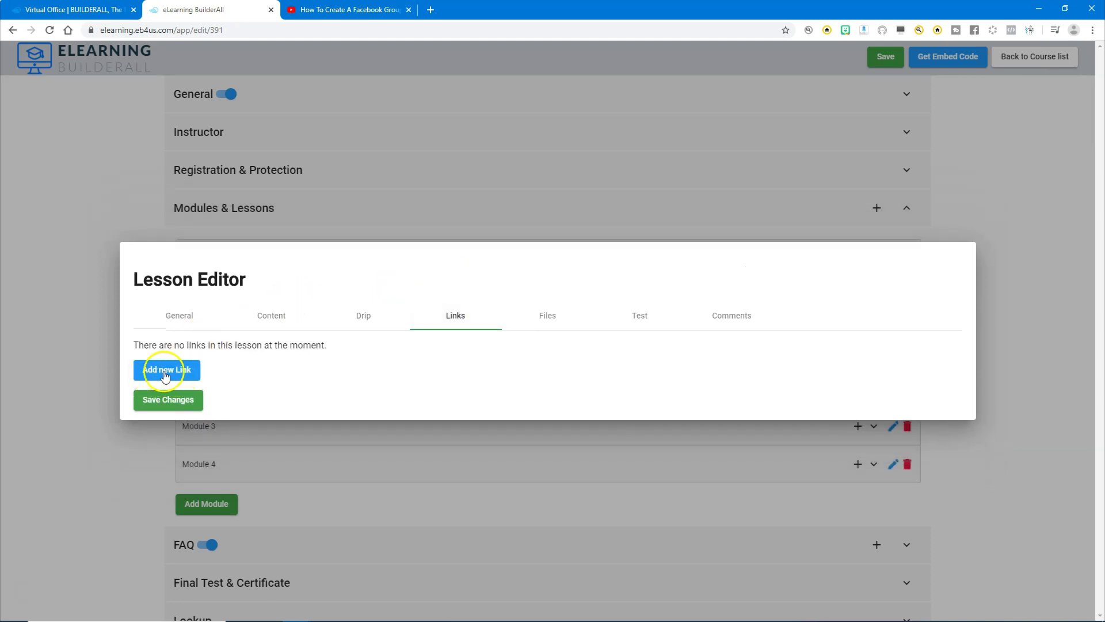
left_click(546, 318)
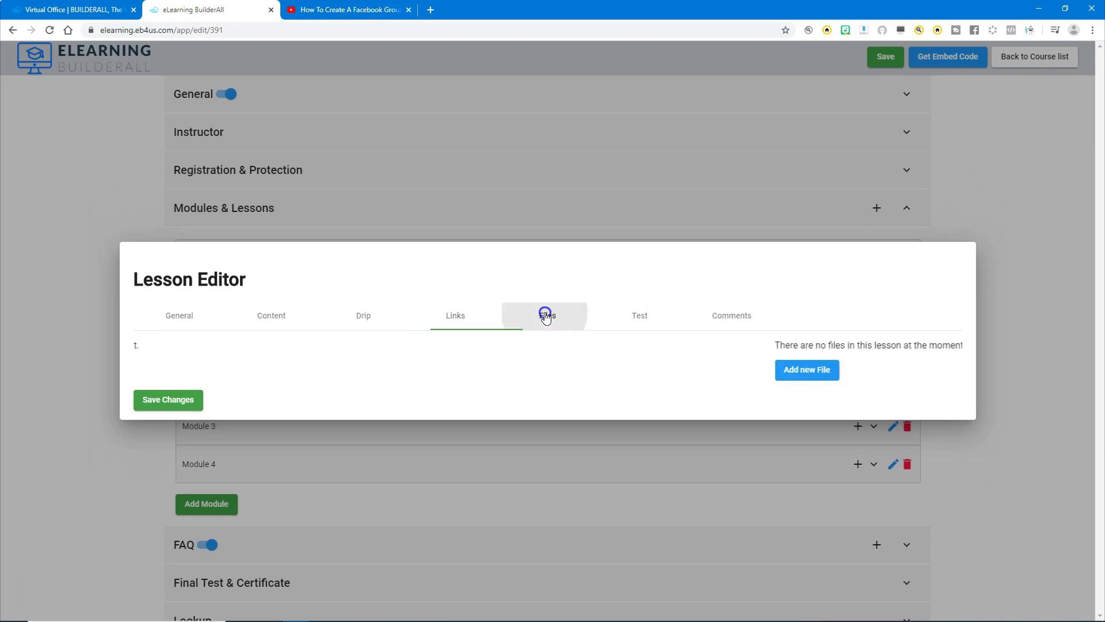
Score the lesson's test by percent of right answers and set its pass percent to 95.
left_click(651, 317)
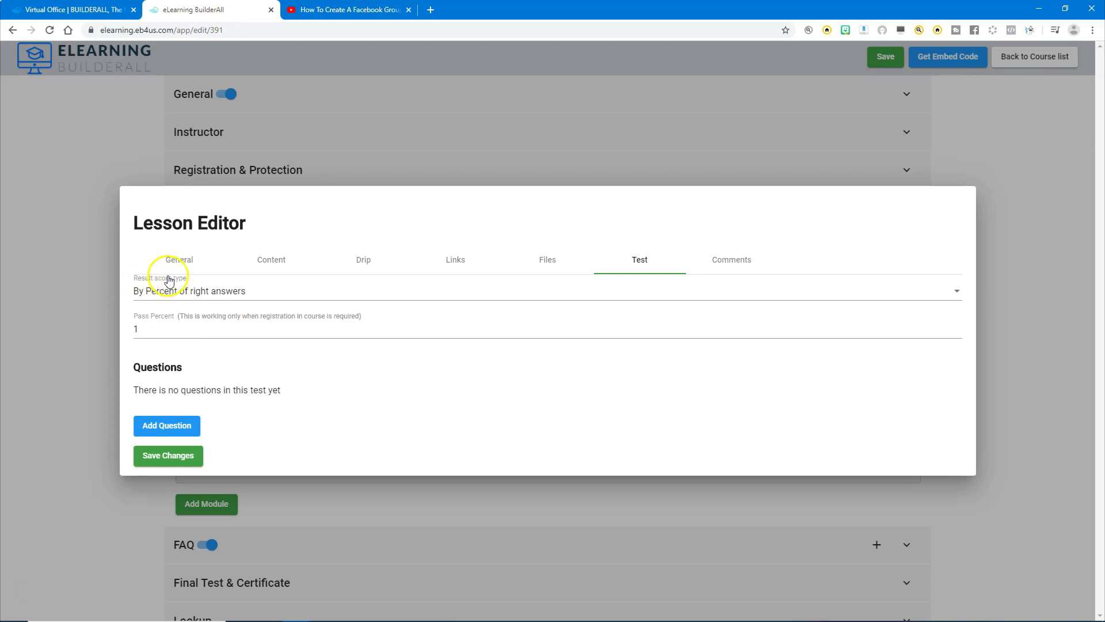
left_click(198, 292)
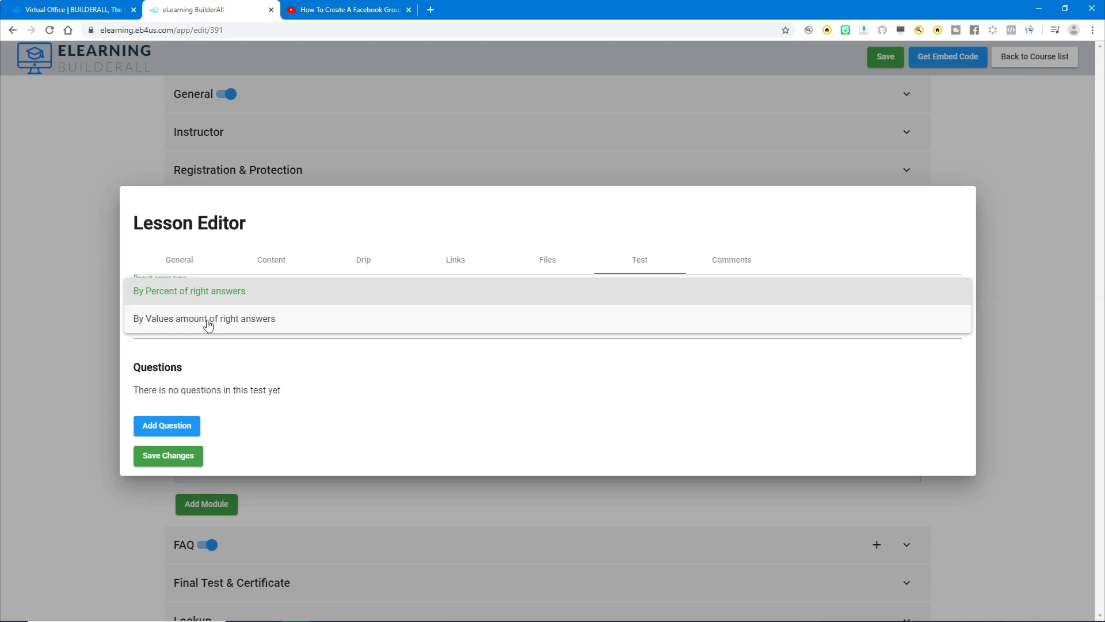
left_click(185, 294)
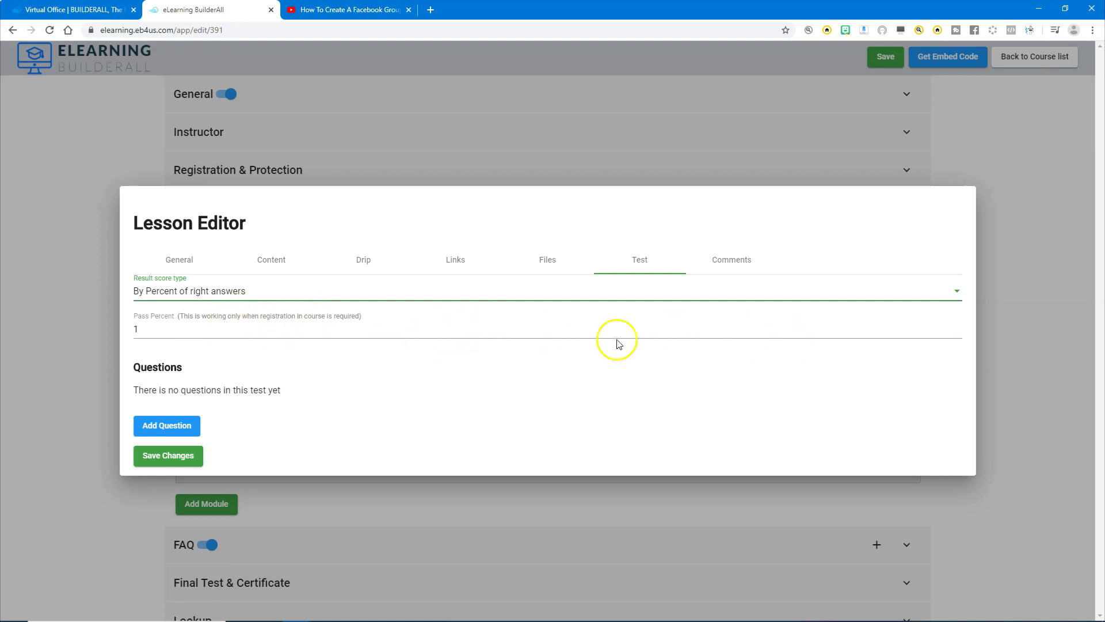
left_click_drag(140, 330, 133, 330)
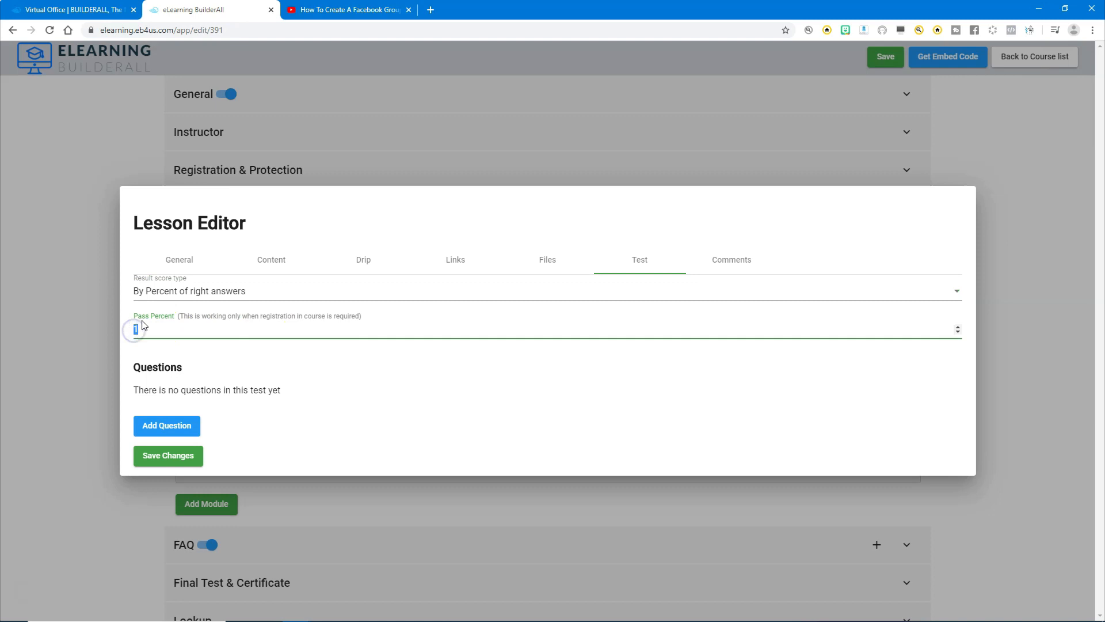
type("95")
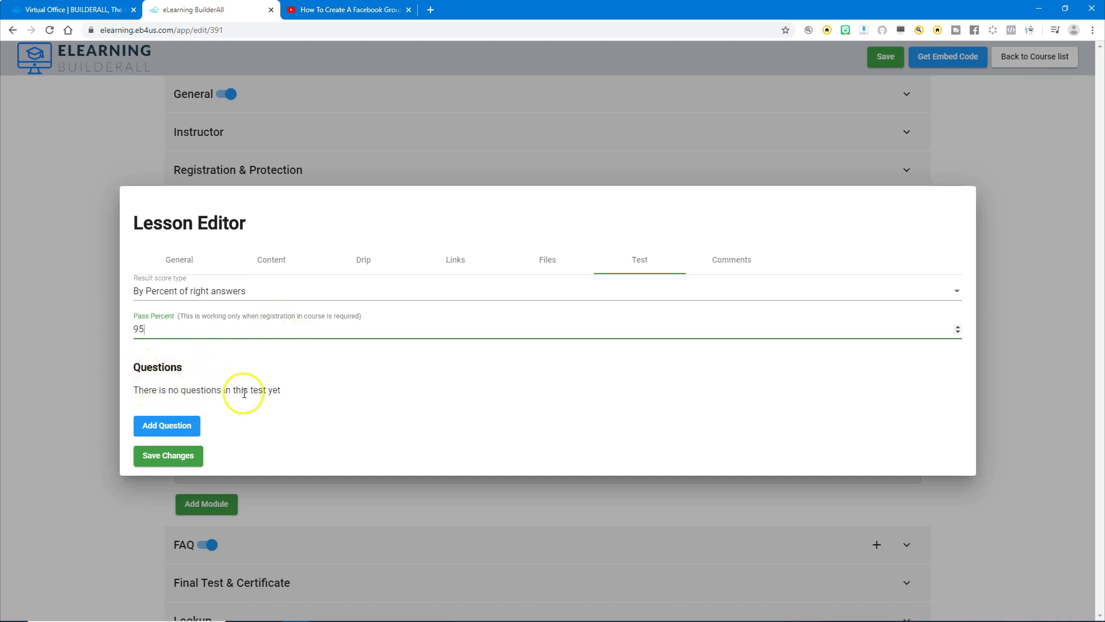
Start a new question in the lesson's test and set its type to True / False.
left_click(169, 430)
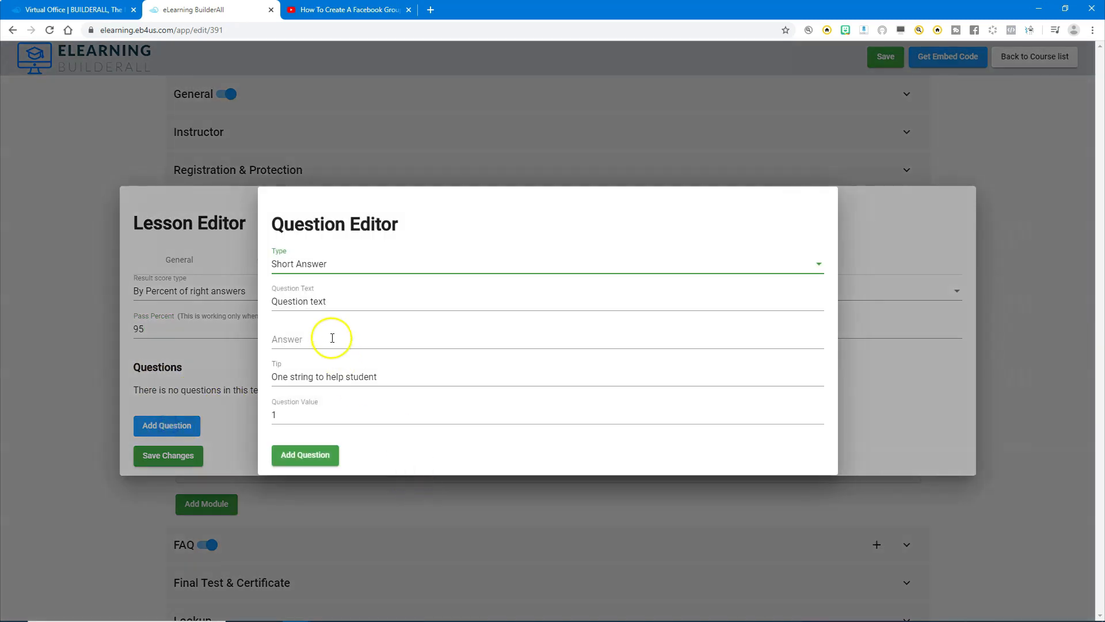
left_click(319, 266)
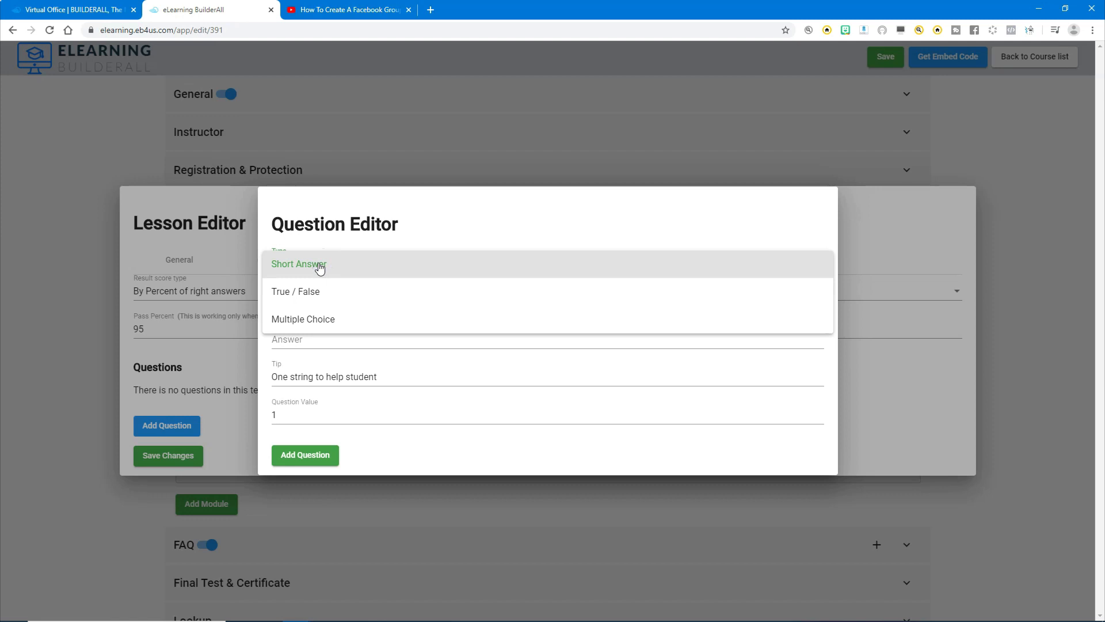
left_click(314, 292)
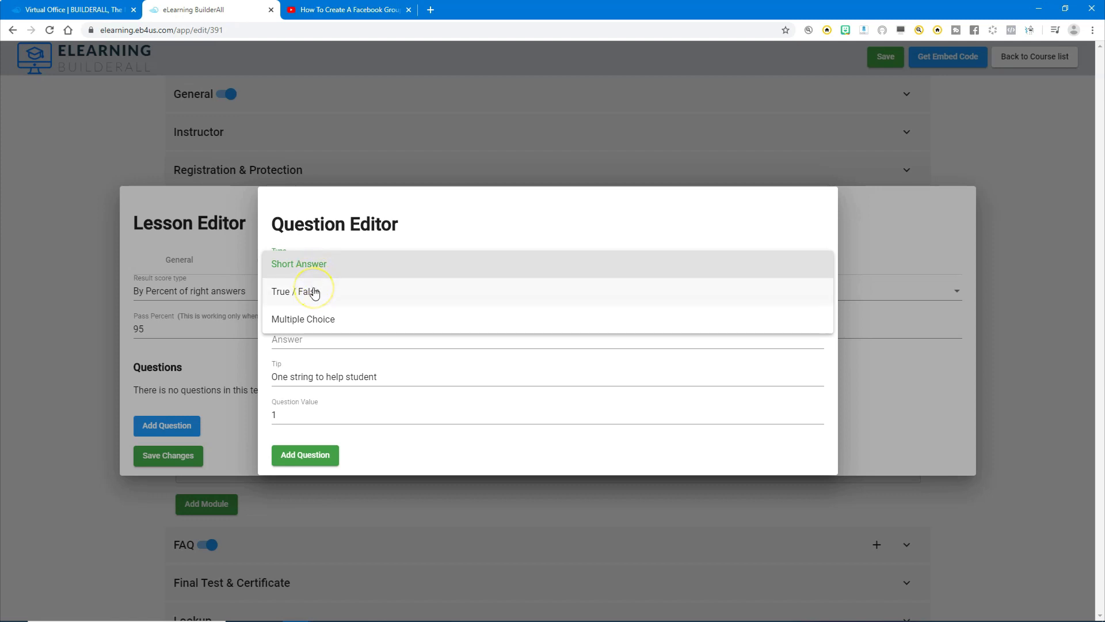
left_click(306, 320)
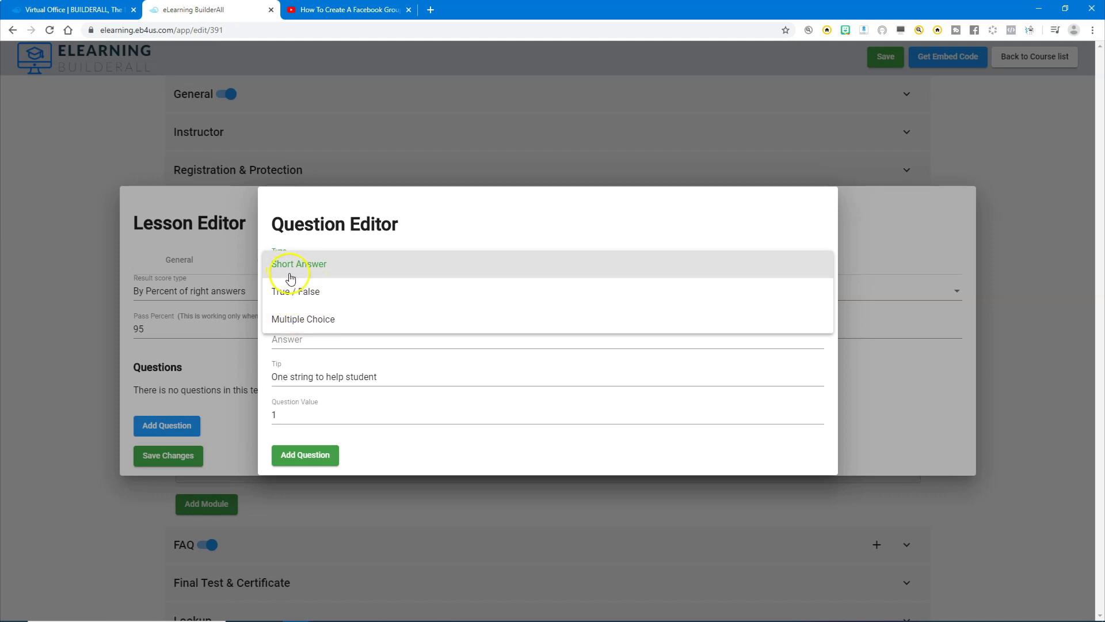
left_click(296, 306)
left_click(306, 291)
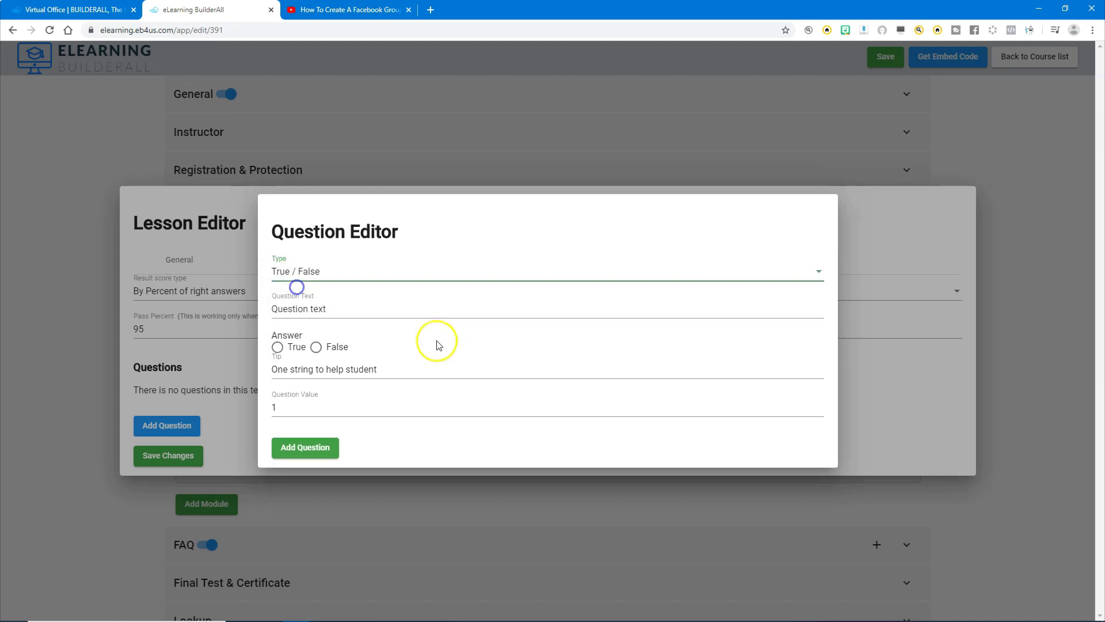
Add the question "The sky is blue." with the answer True and the tip "The answer is not false.", and recheck its settings.
left_click(337, 307)
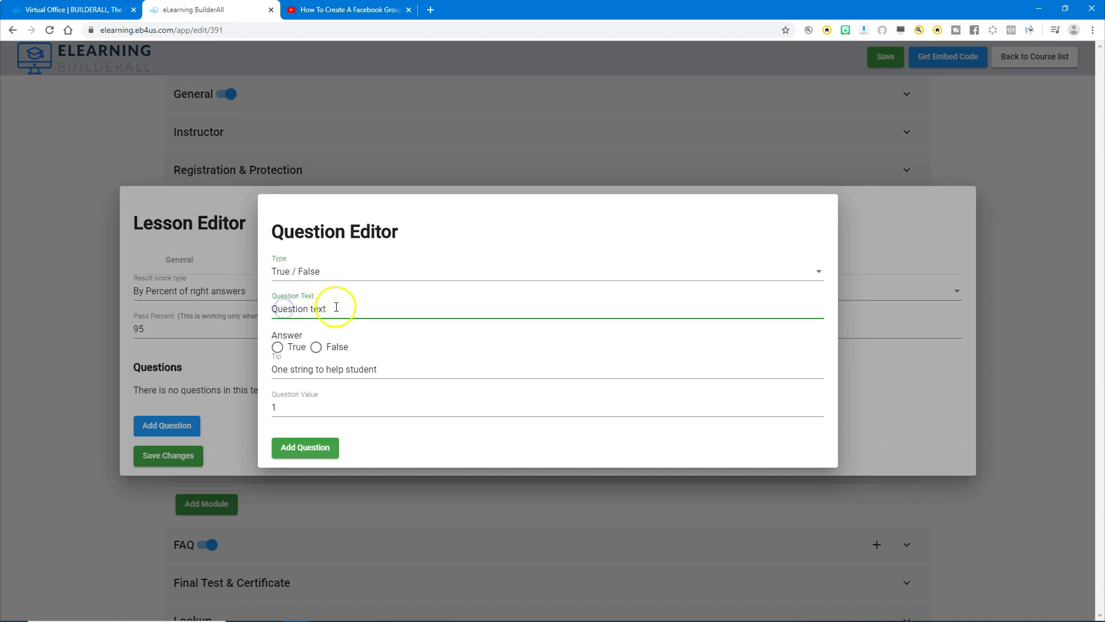
triple_click(336, 306)
type("The sky is blue.")
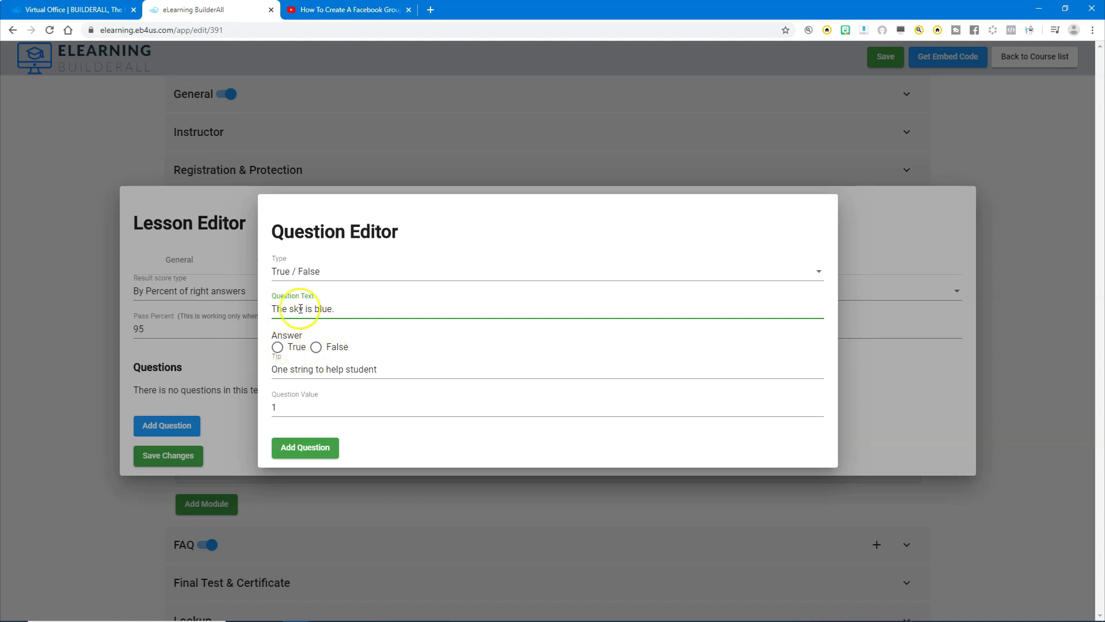
left_click(278, 346)
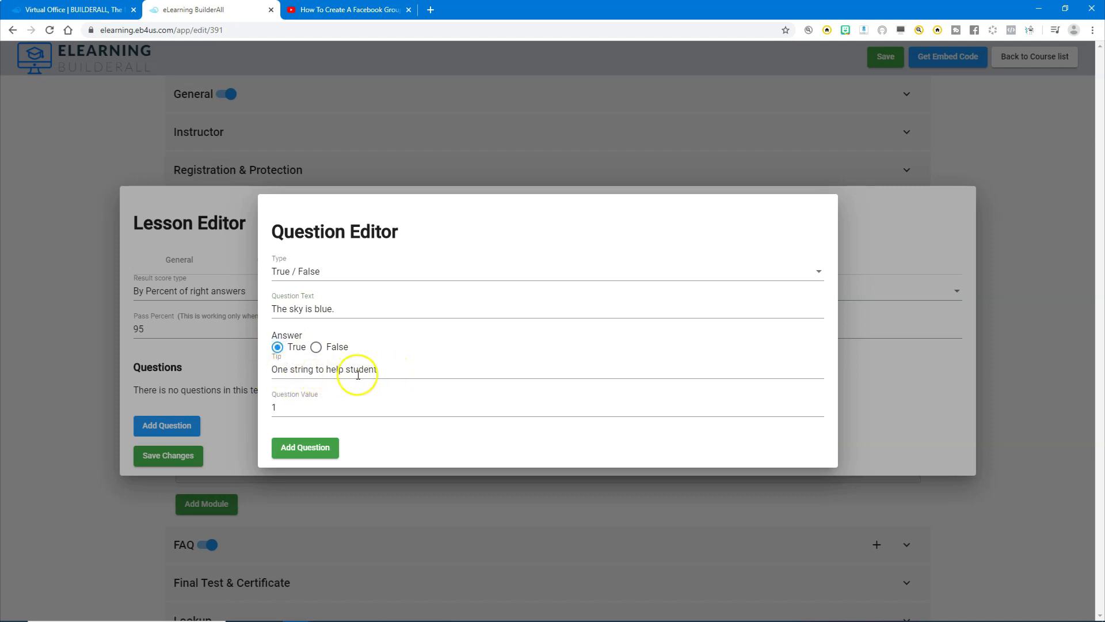
double_click(382, 369)
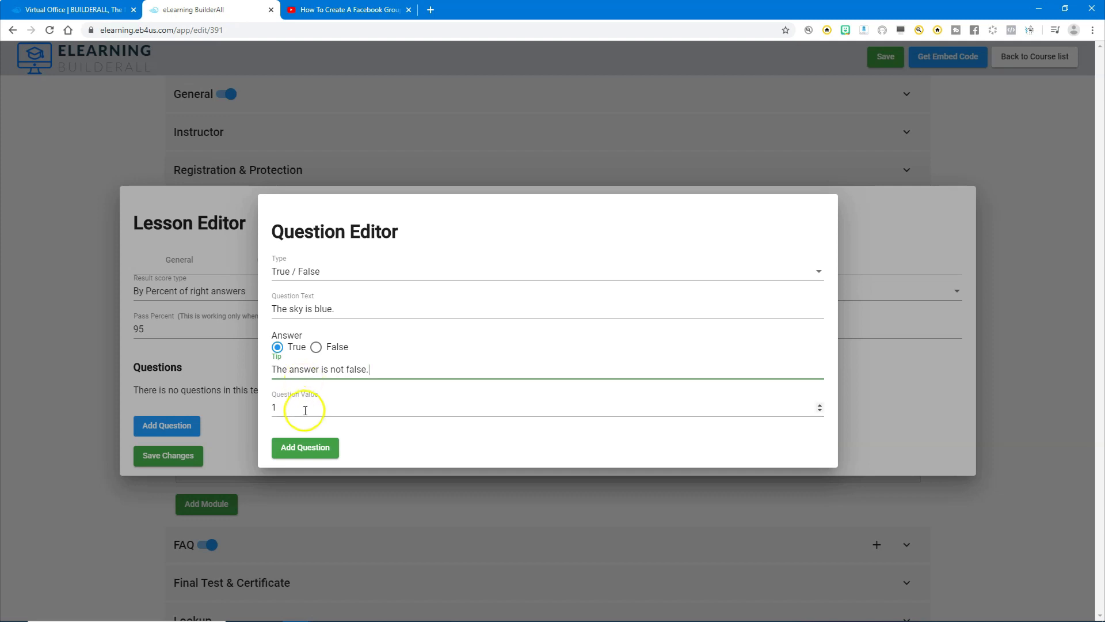
left_click(291, 444)
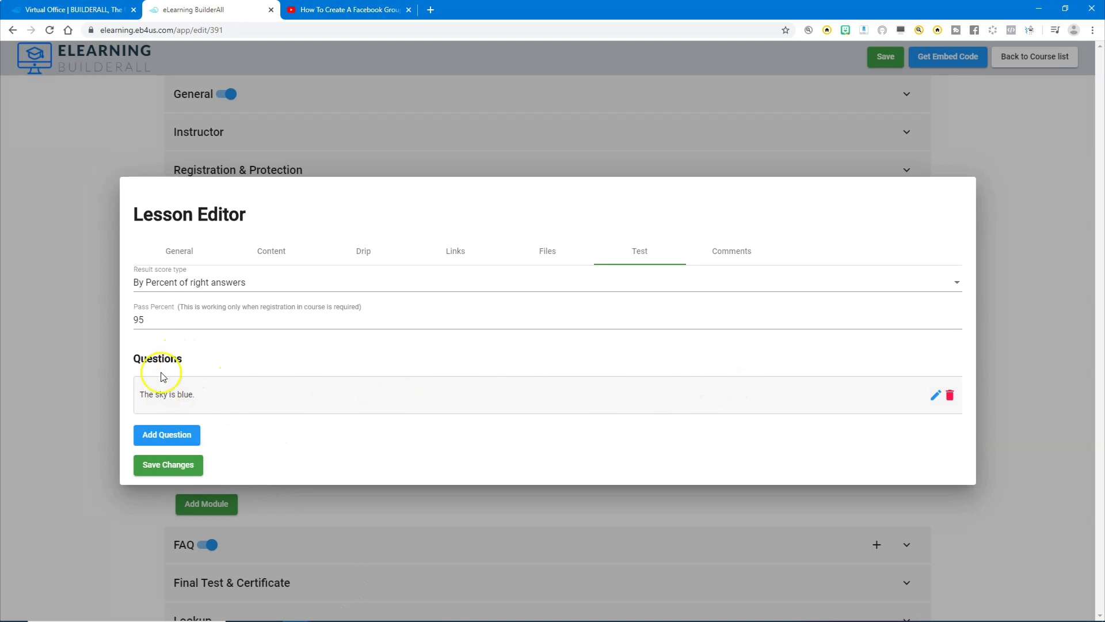
left_click(937, 397)
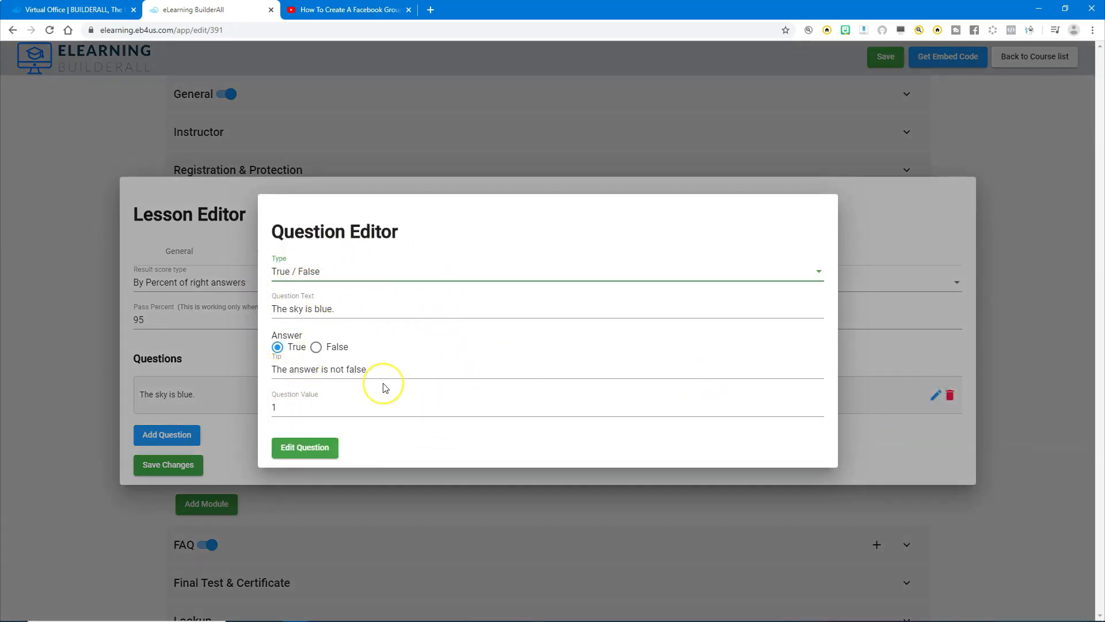
left_click(320, 452)
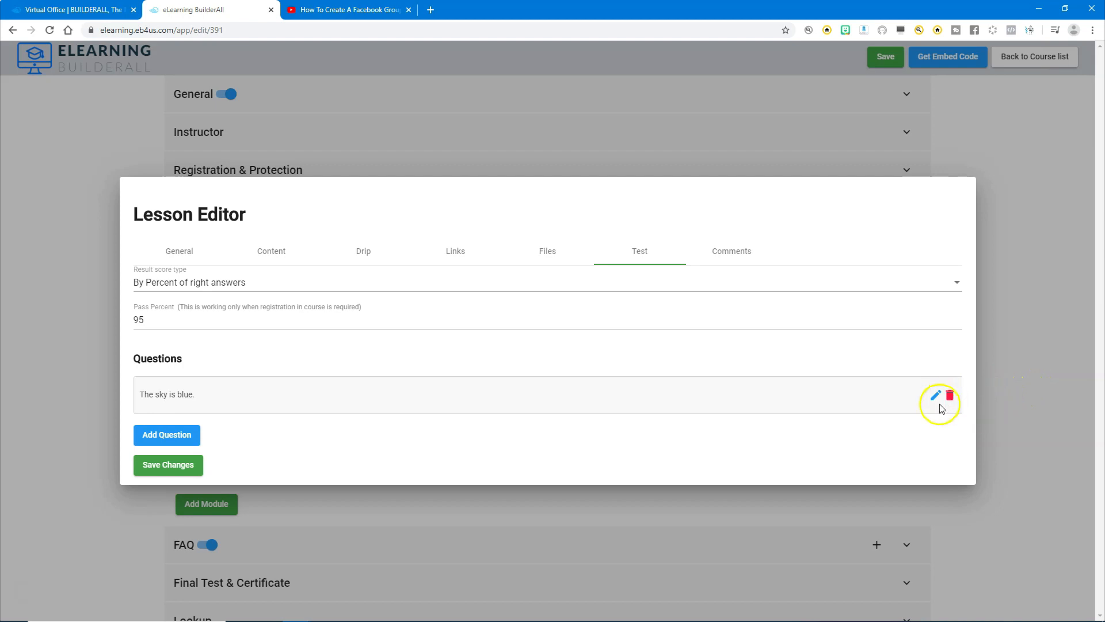
Add the lesson comment "Please feel free to ask any questions that you may have here in the comment section.".
left_click(731, 254)
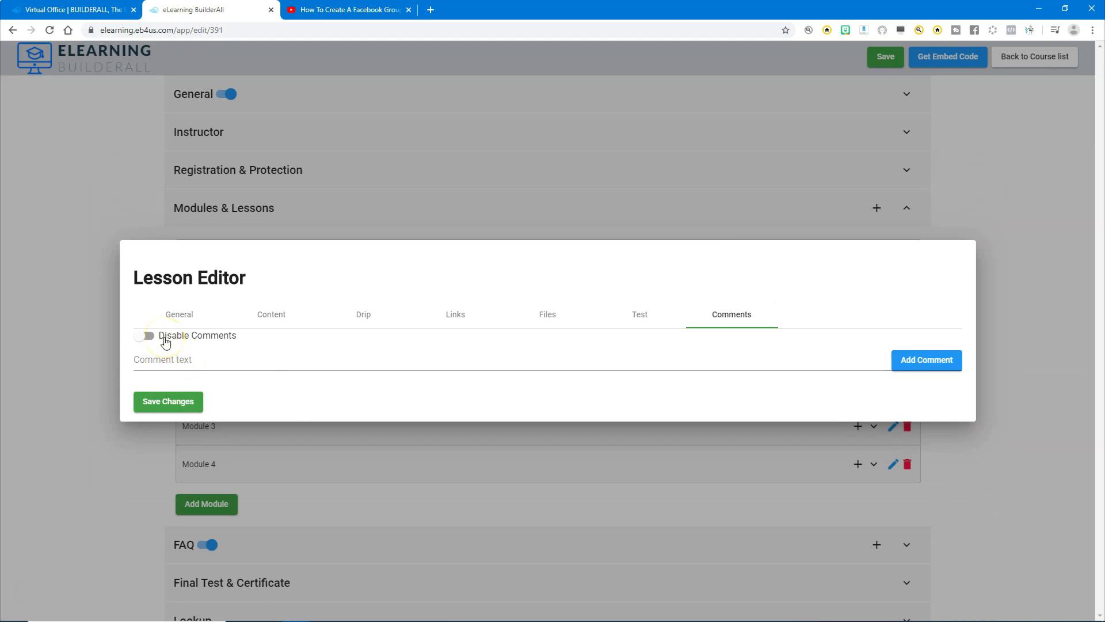
left_click(195, 344)
left_click(180, 358)
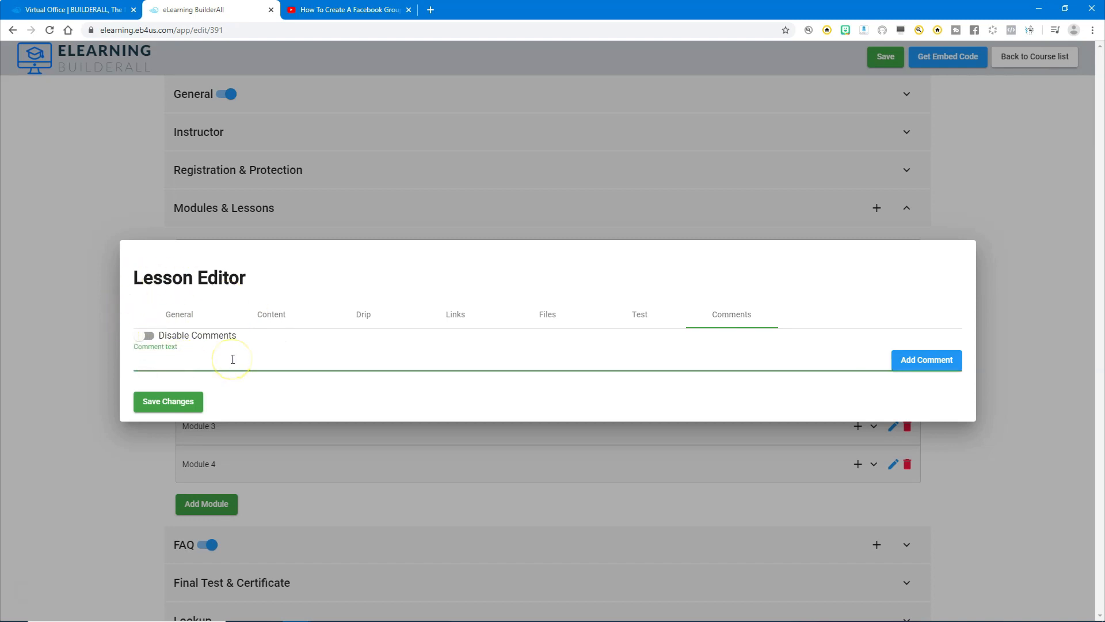
type("Please feel free to ask any questions that you may have here in the comment section.")
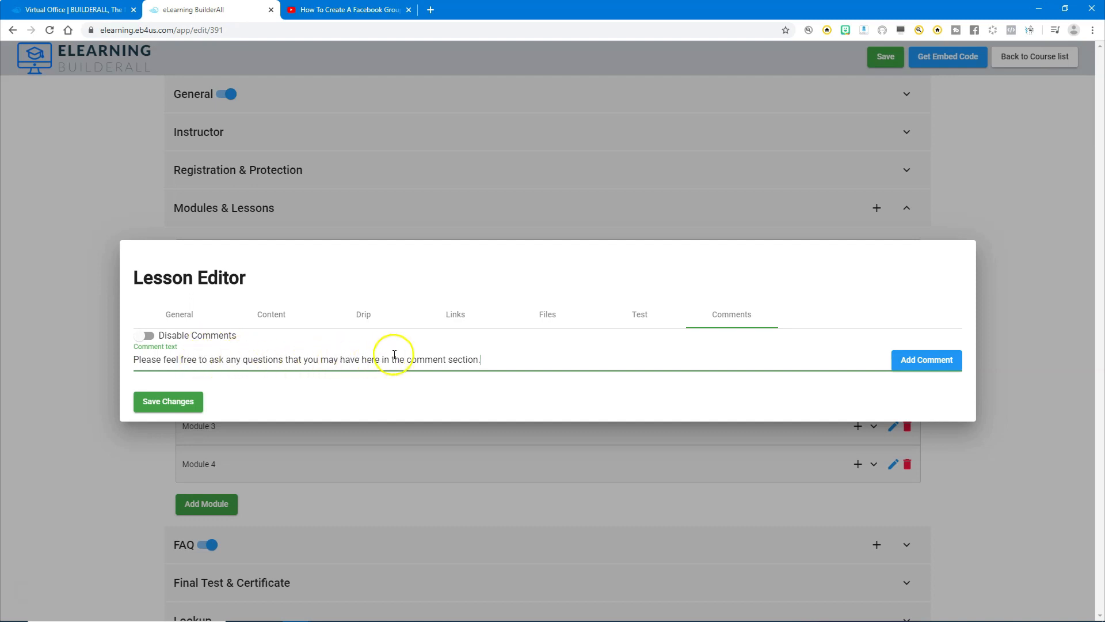
left_click(921, 360)
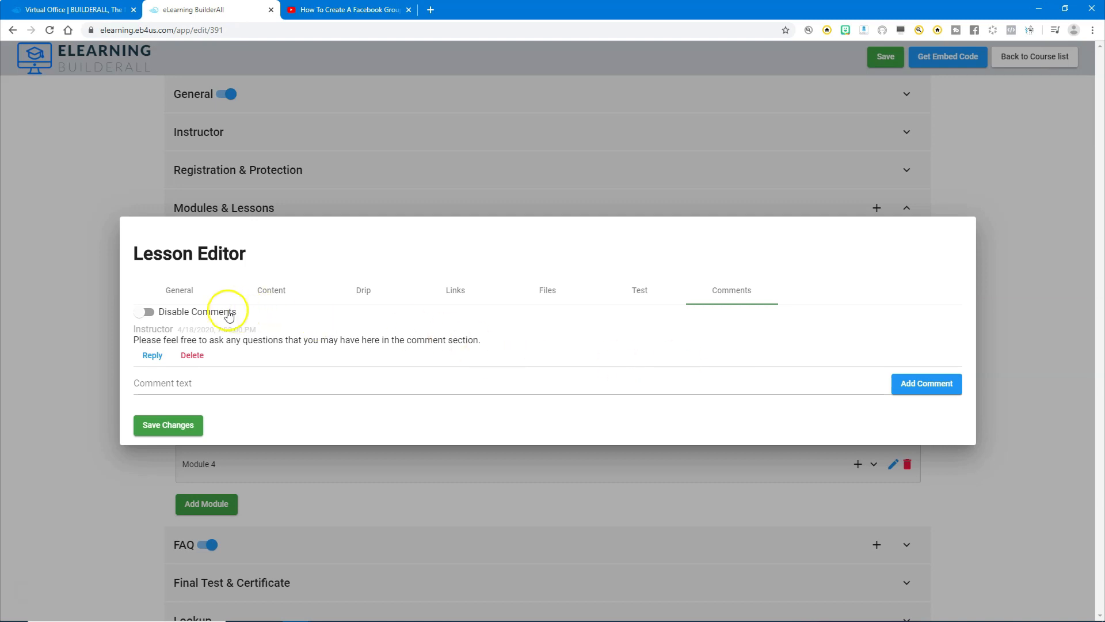
Review the lesson's general, content, drip, link, file, test and comment settings, and save the lesson's changes.
left_click(173, 289)
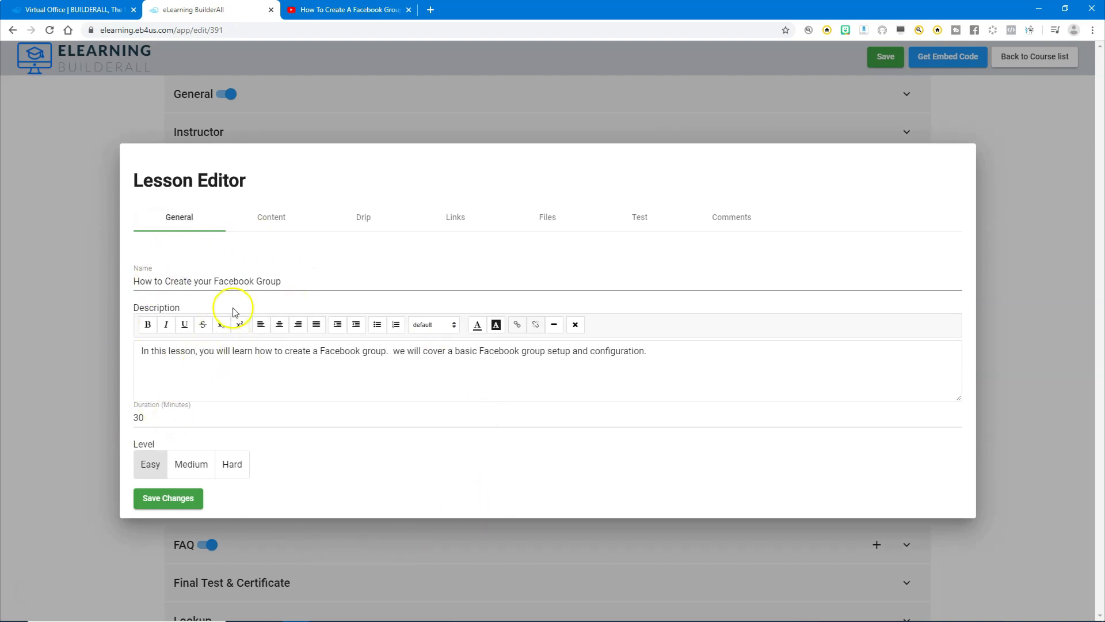
left_click(274, 216)
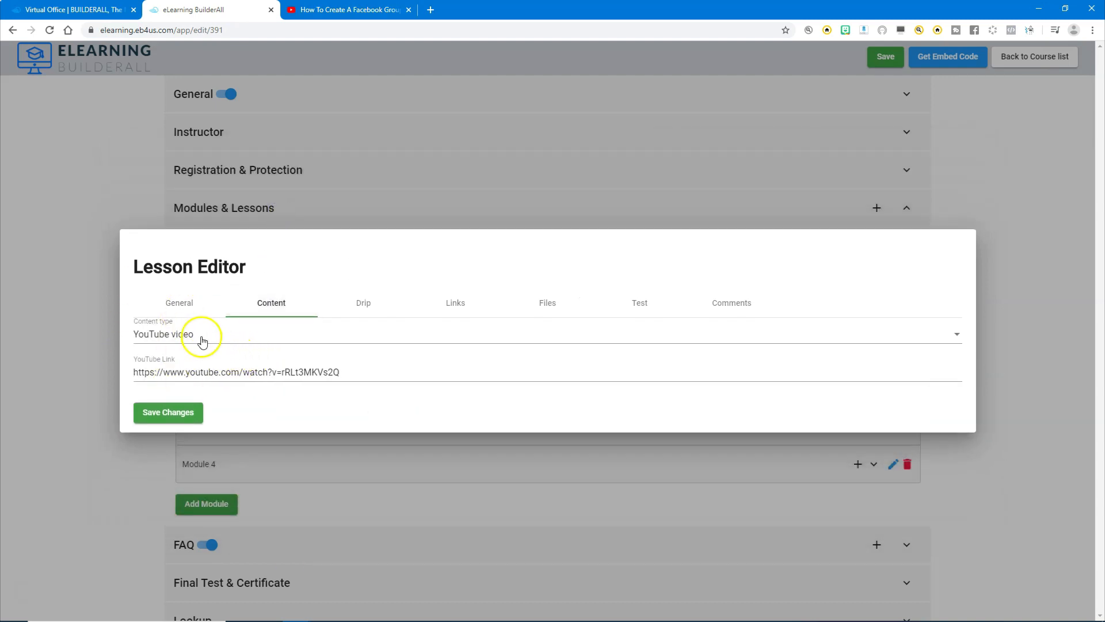
left_click(366, 305)
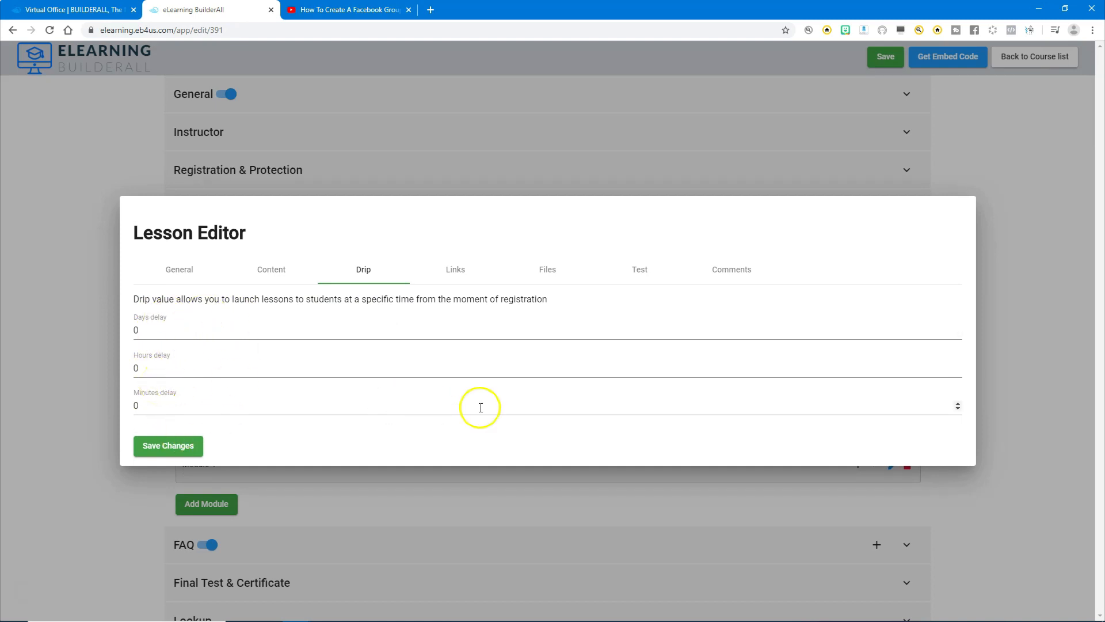
left_click(455, 272)
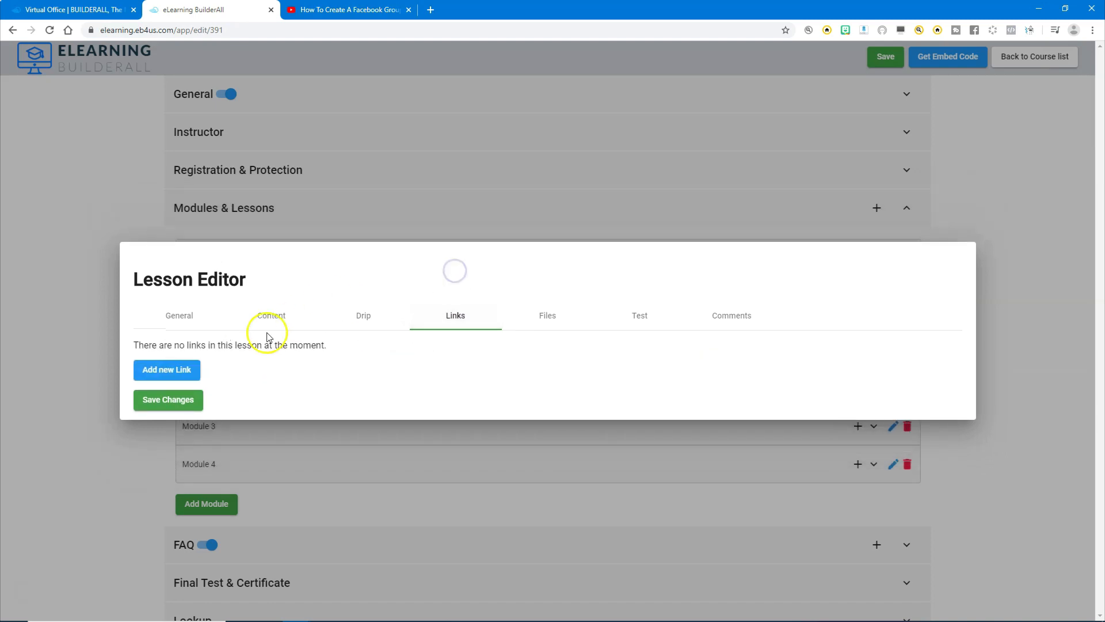
left_click(545, 320)
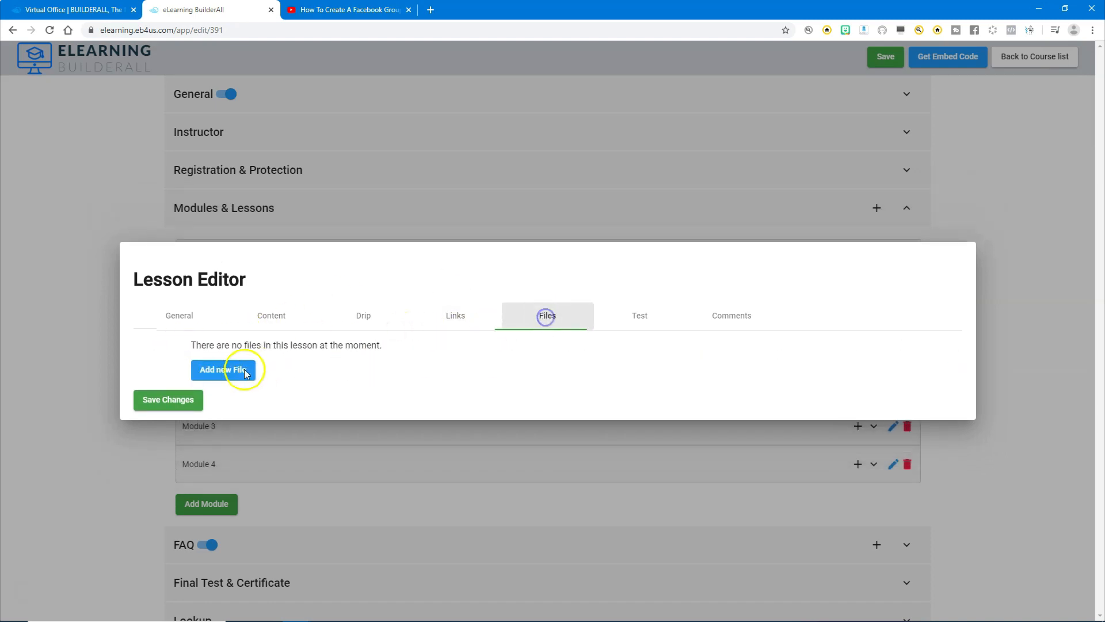
left_click(640, 320)
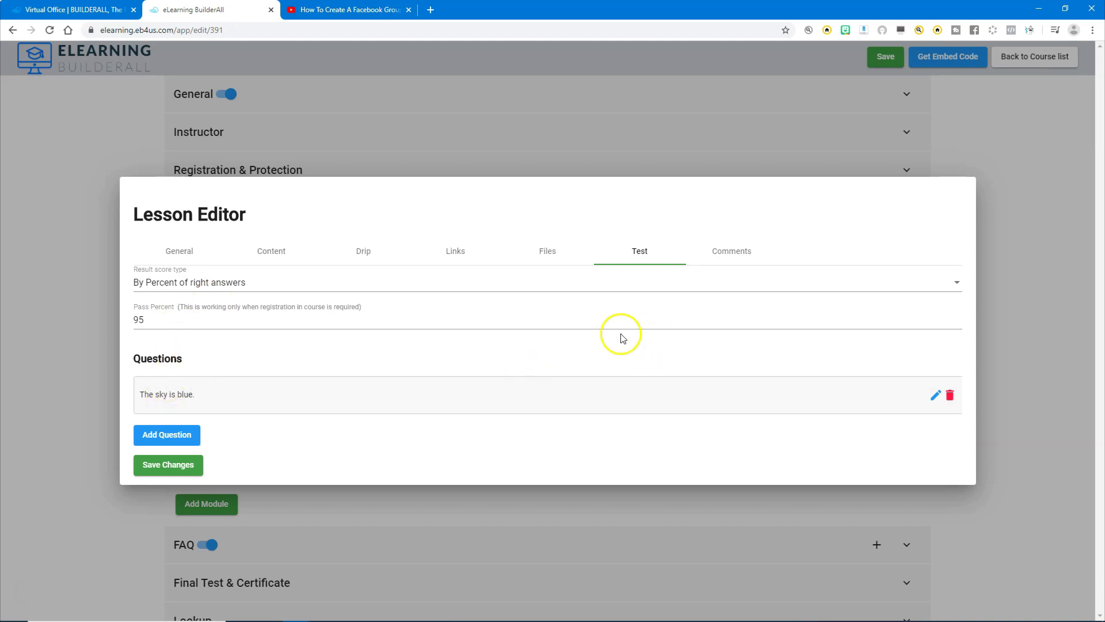
left_click(726, 253)
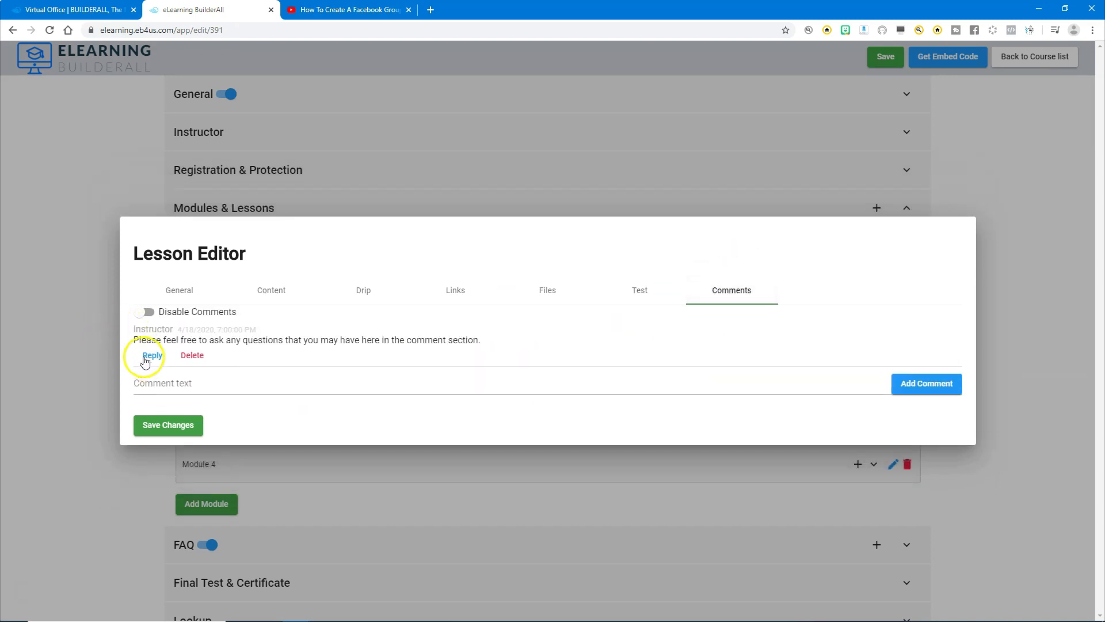
left_click(164, 427)
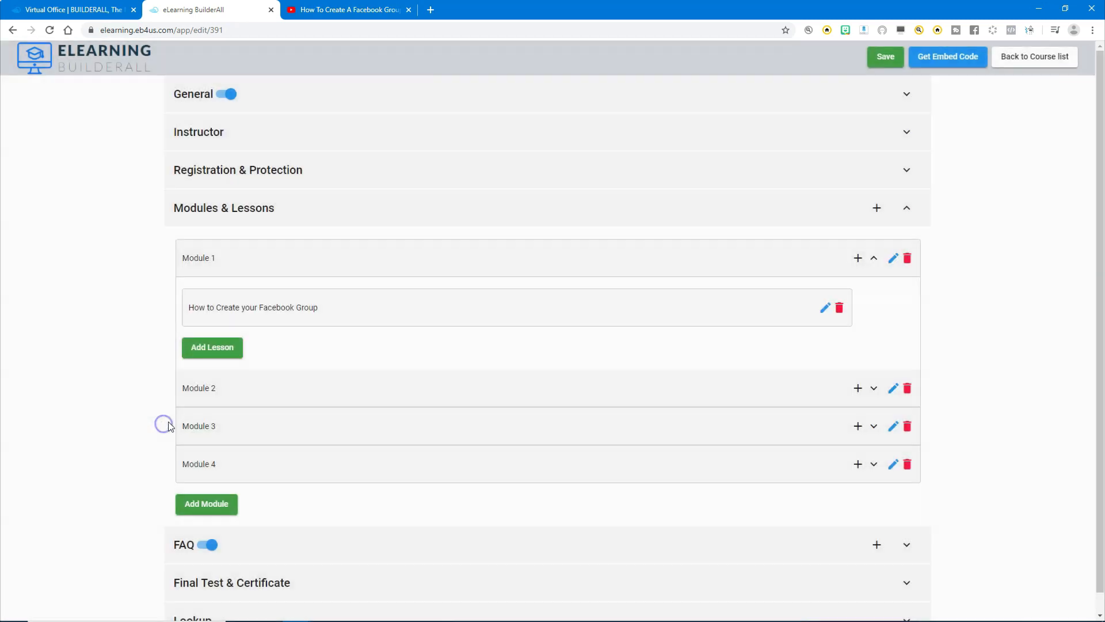